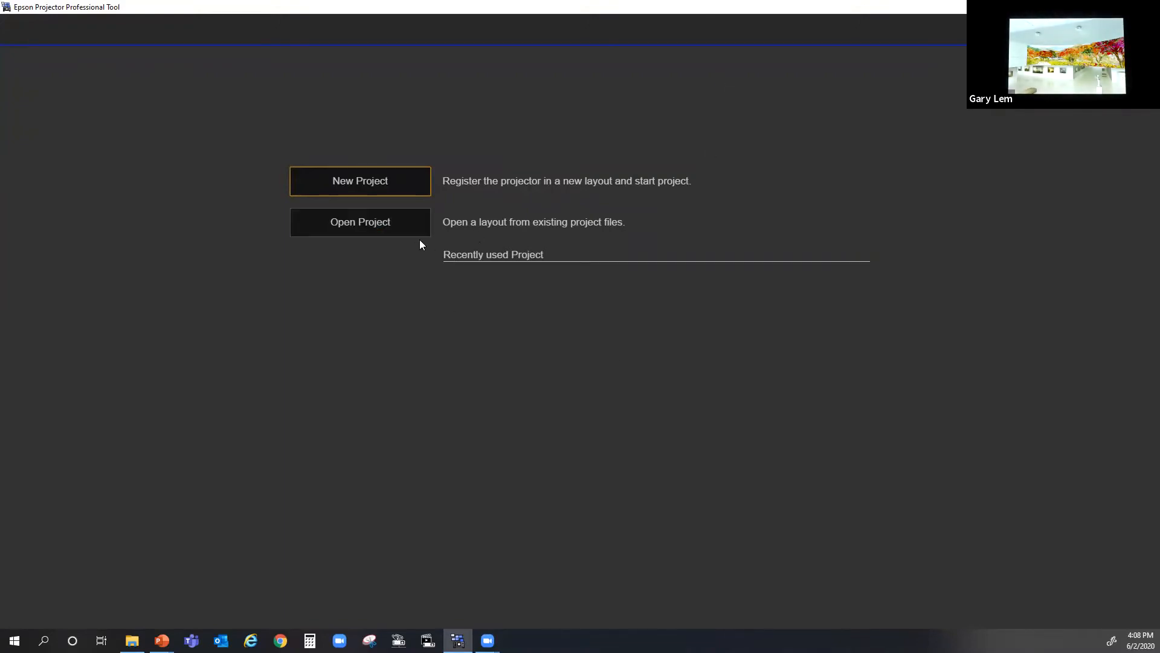
- Look at the dialog for opening an existing project file and dismiss it without choosing a file
left_click(372, 226)
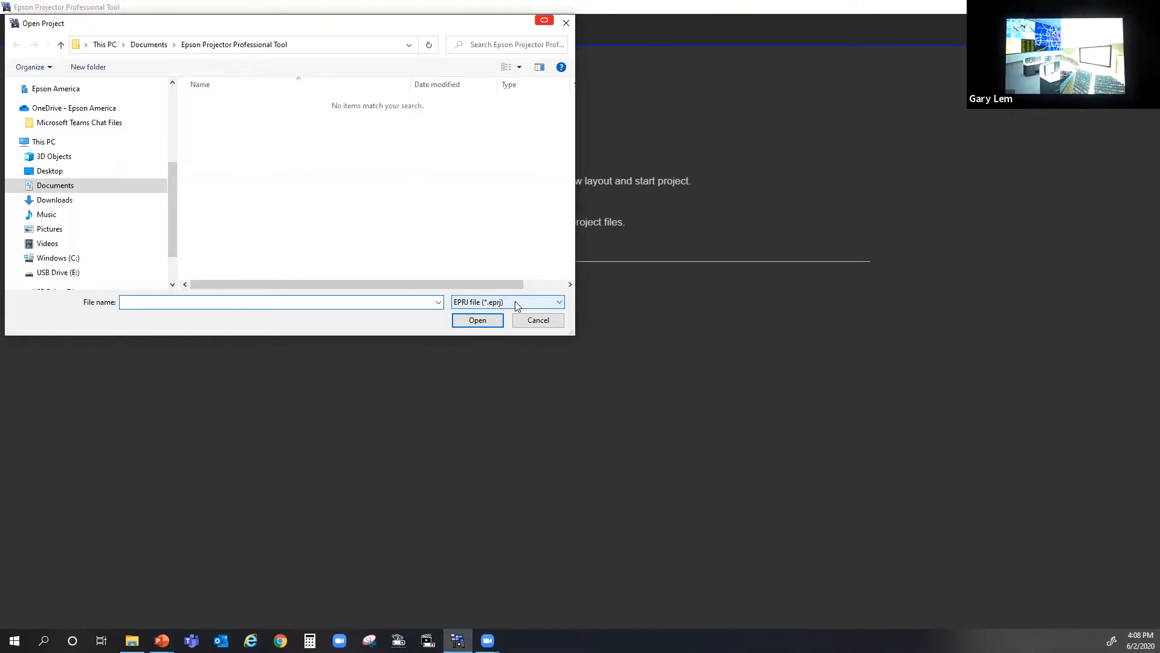
left_click(541, 321)
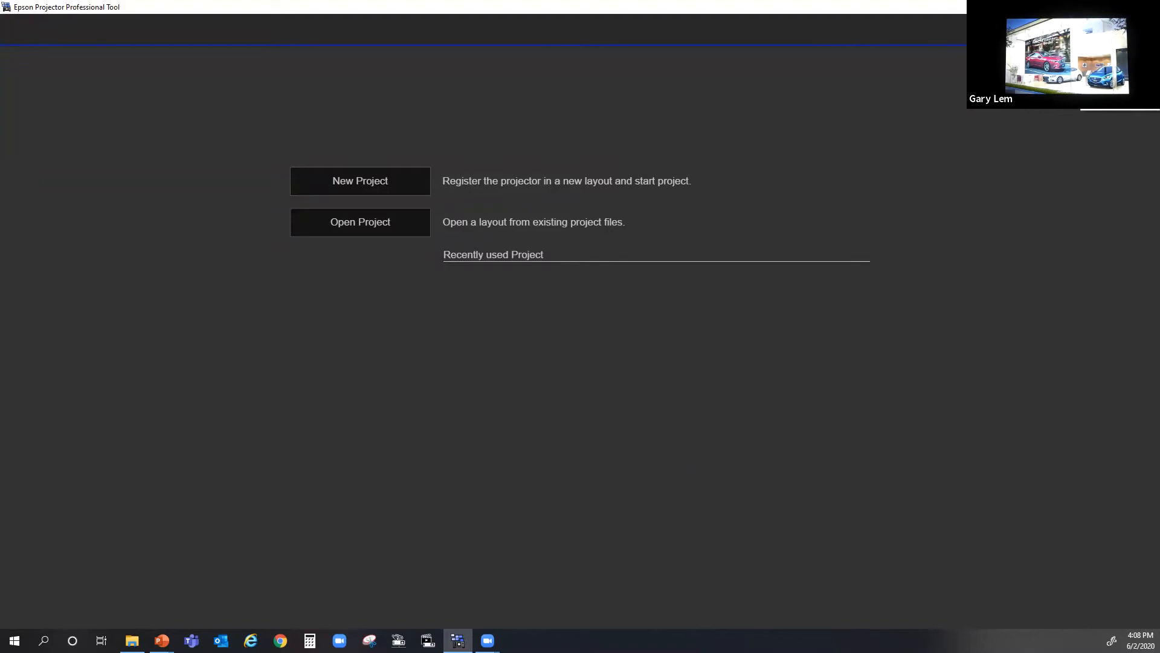
- Inspect the language, color theme and update interval choices in the application options and close them
left_click(1119, 79)
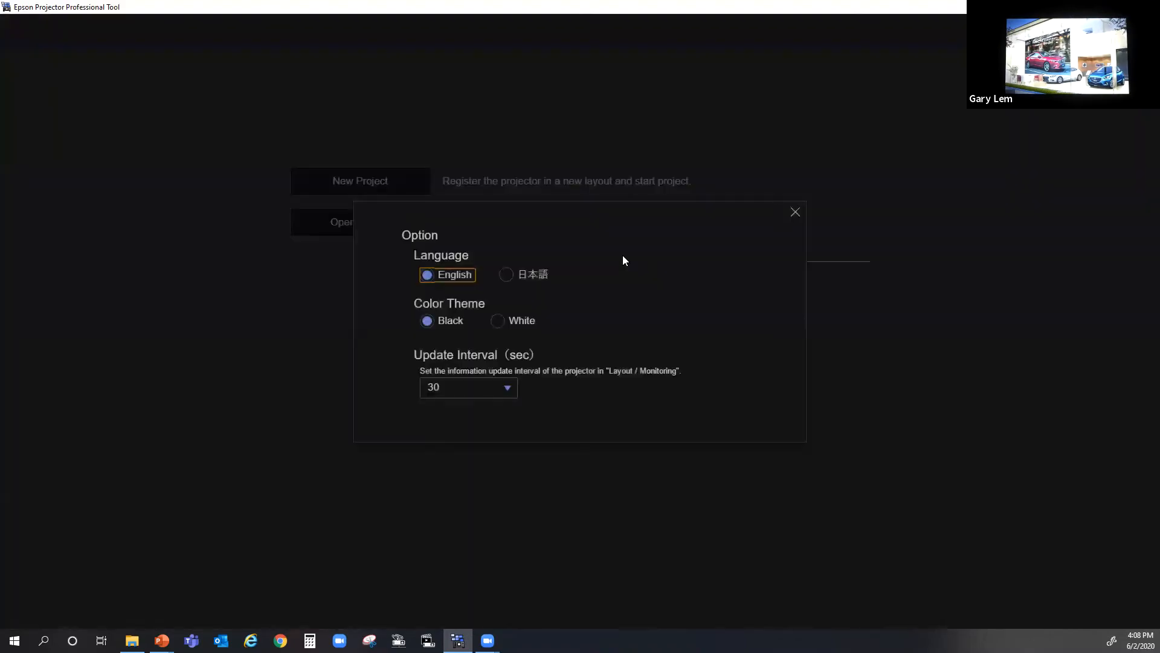
left_click(509, 275)
left_click(436, 289)
left_click(497, 327)
left_click(432, 322)
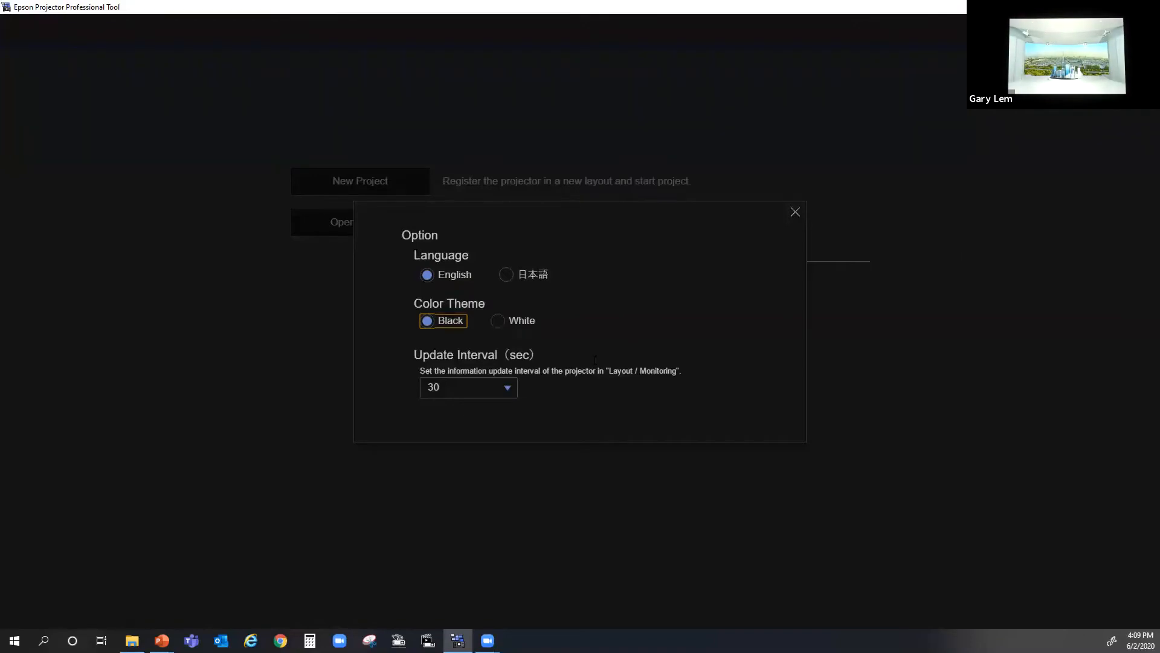
left_click(507, 389)
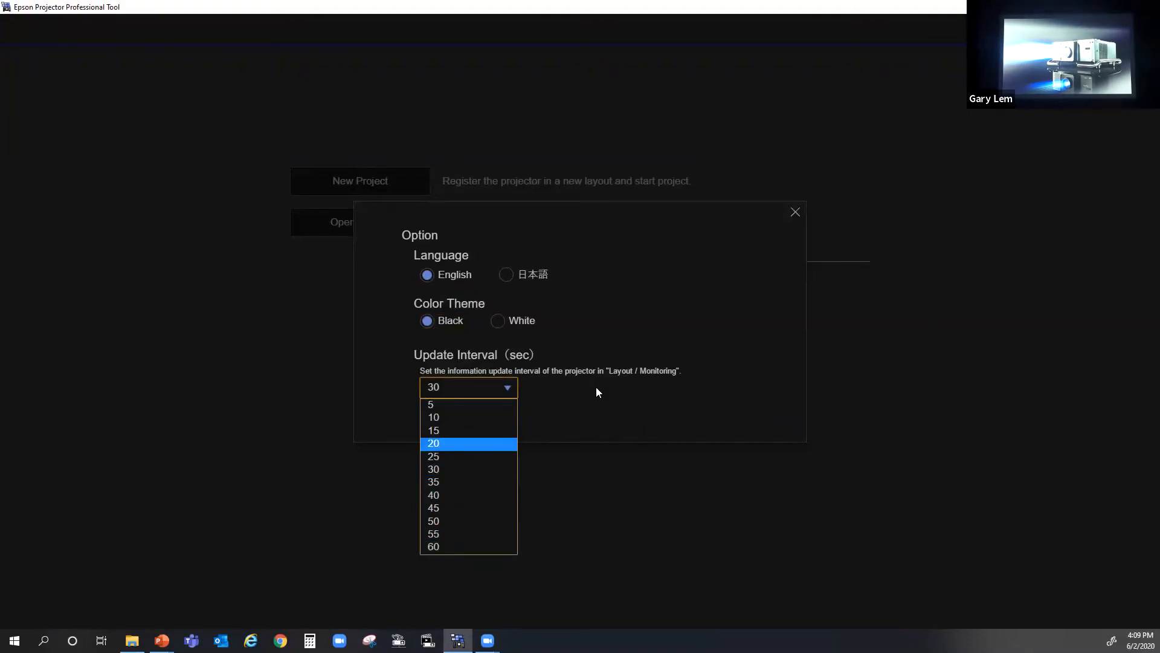
left_click(553, 390)
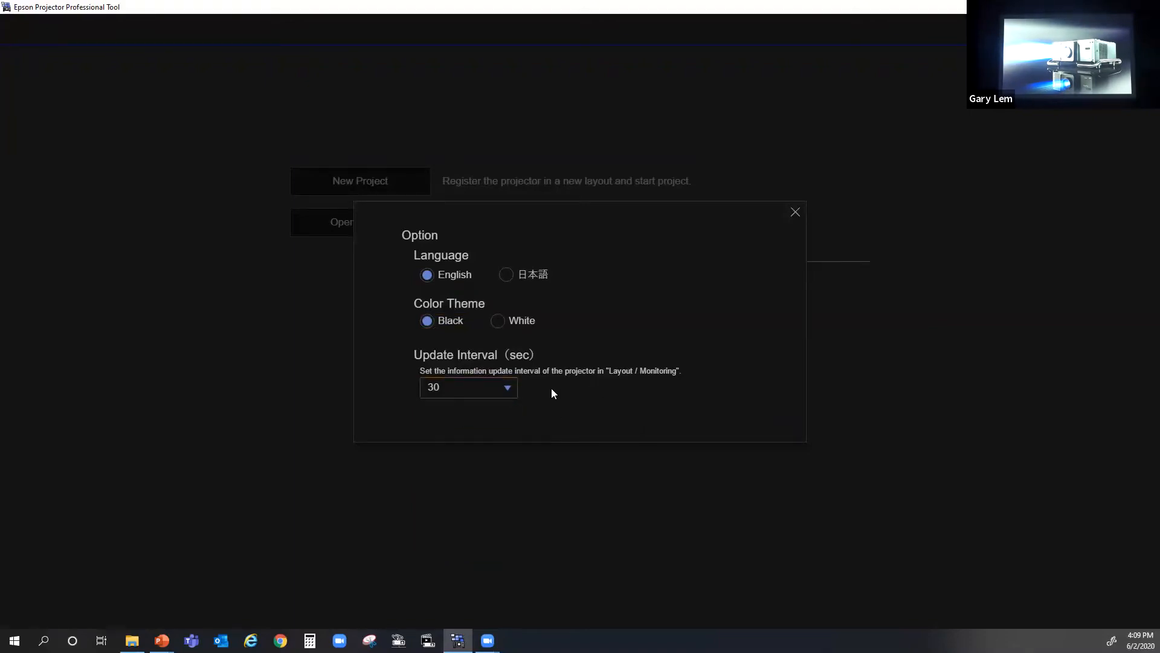
left_click(795, 212)
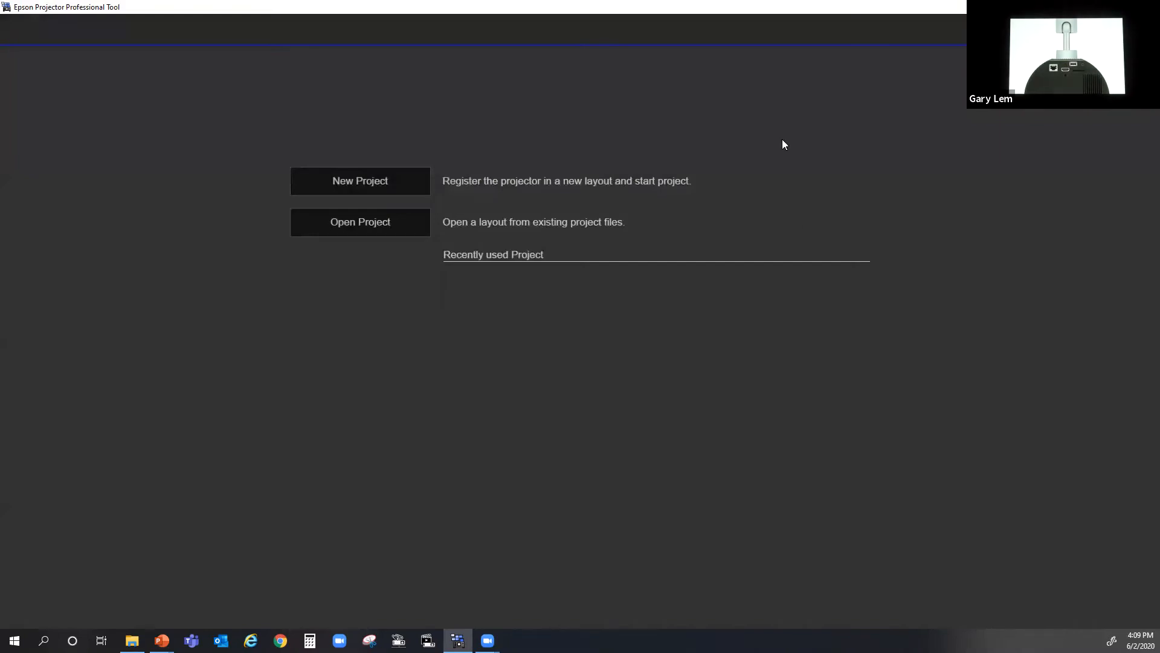
- Start a new project and move the projector panel inward, away from the corner of the layout grid
left_click(381, 185)
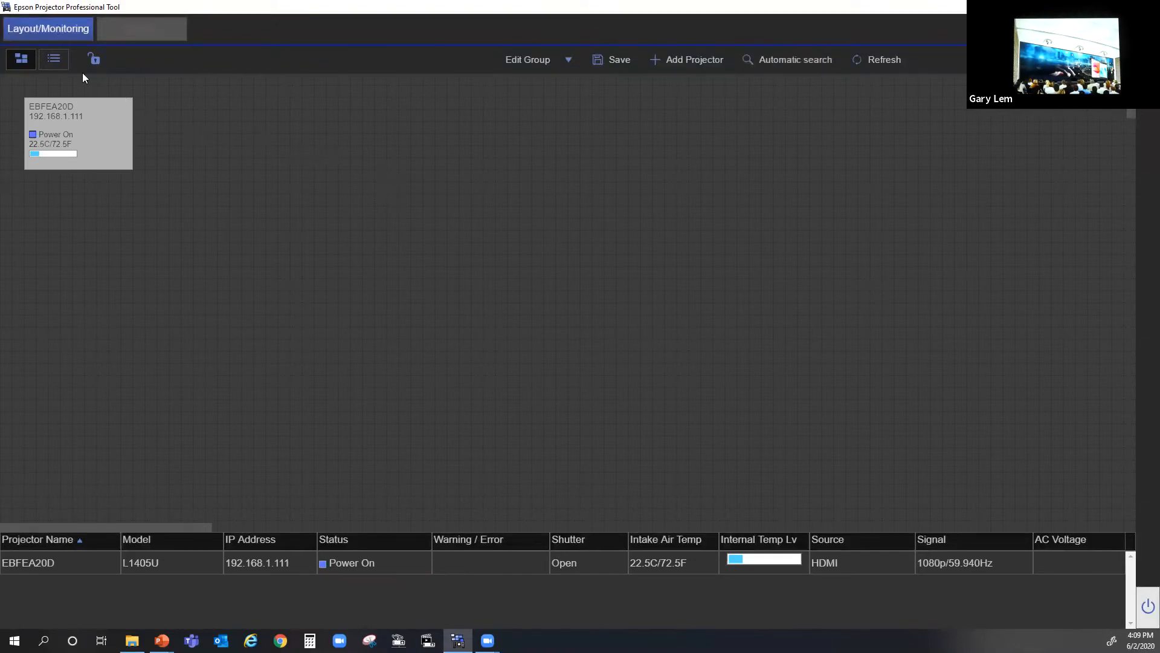
left_click(71, 129)
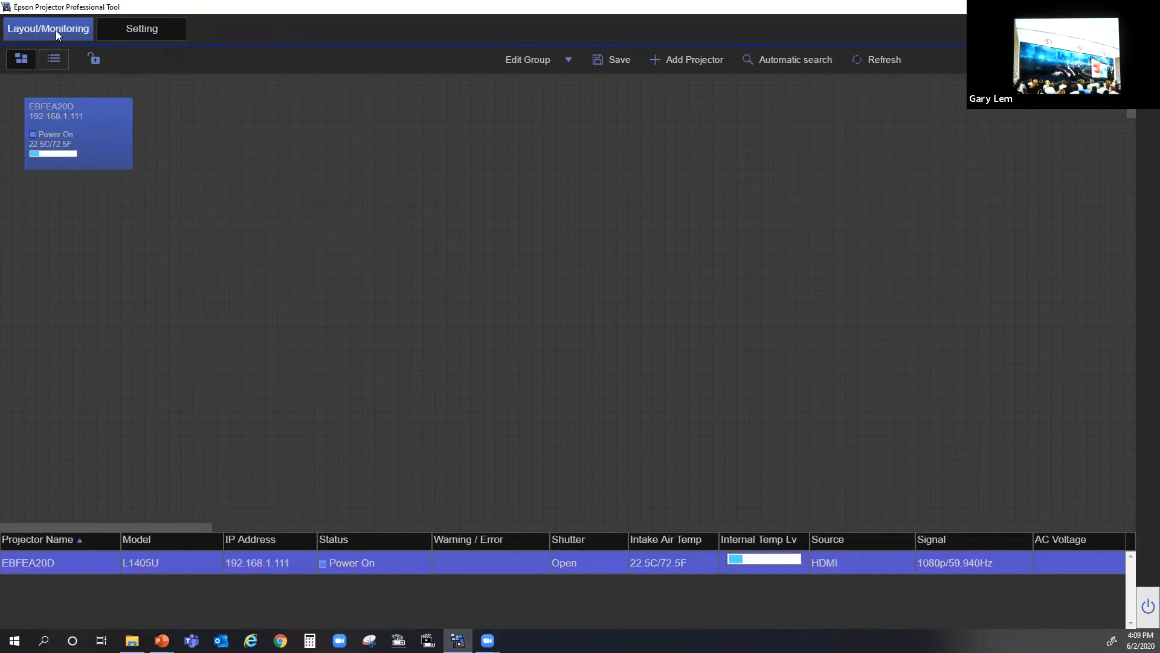
left_click_drag(80, 129, 192, 159)
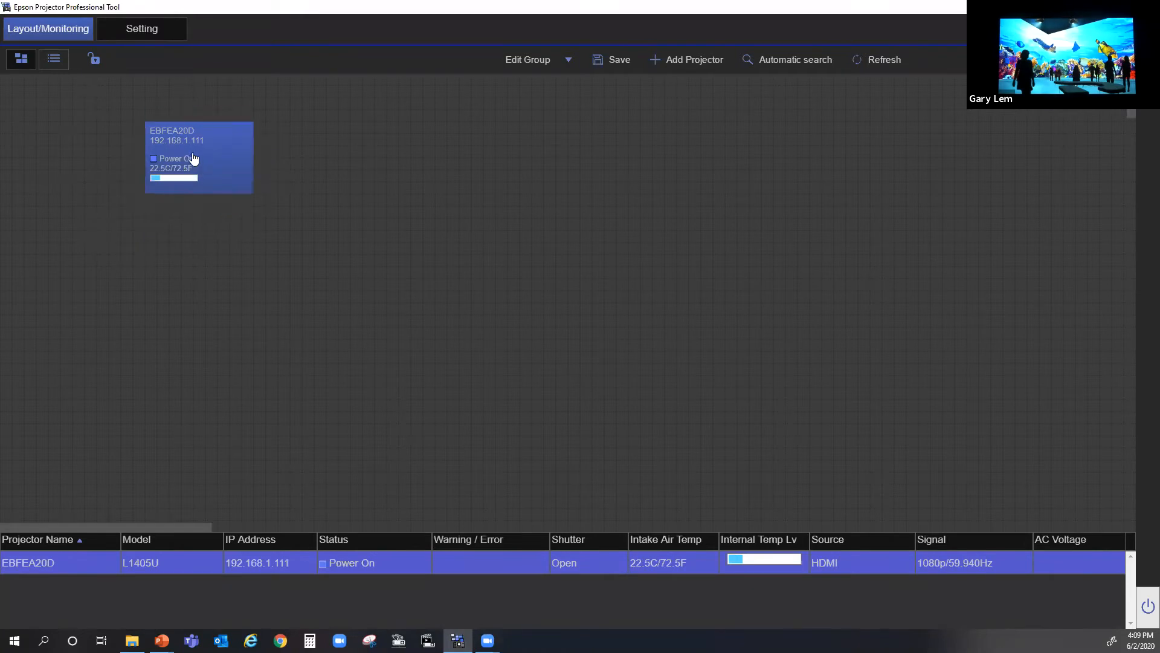
- Lock and unlock the layout, and move the projector panel to the upper middle of the grid
left_click(94, 59)
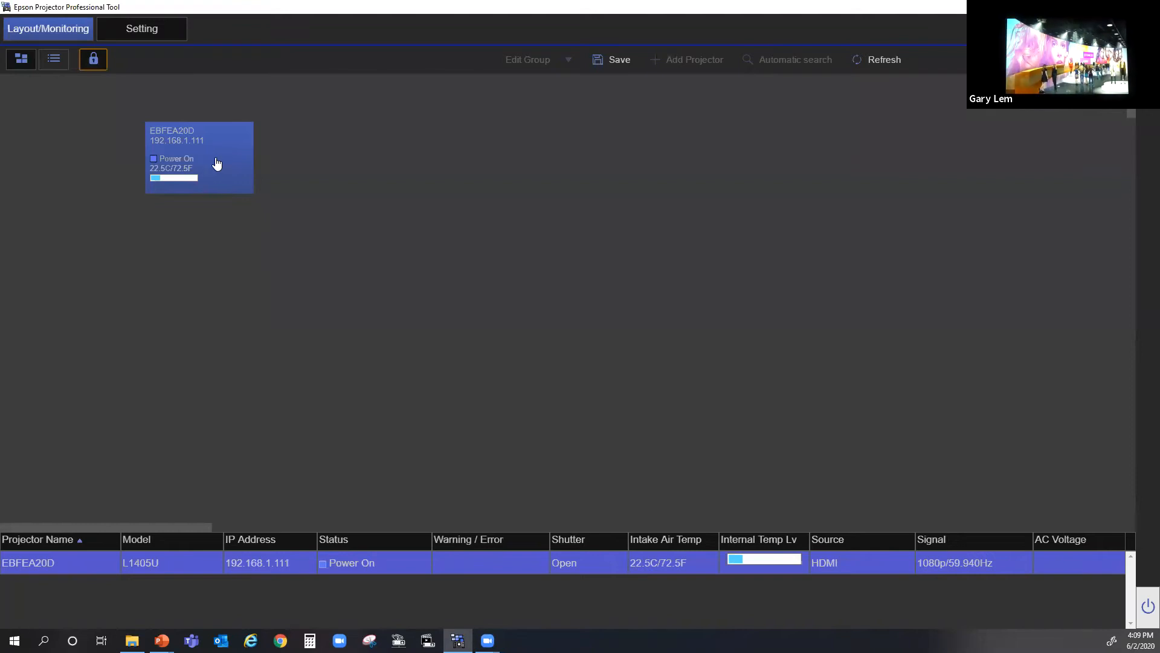
left_click(94, 64)
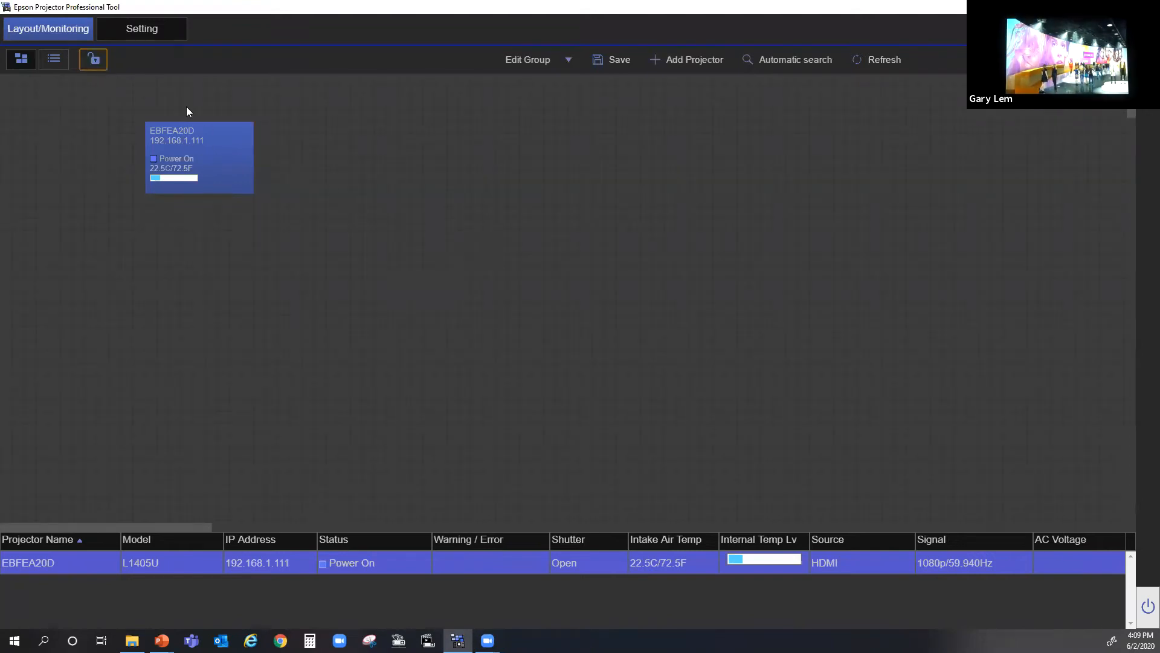
left_click_drag(197, 163, 518, 159)
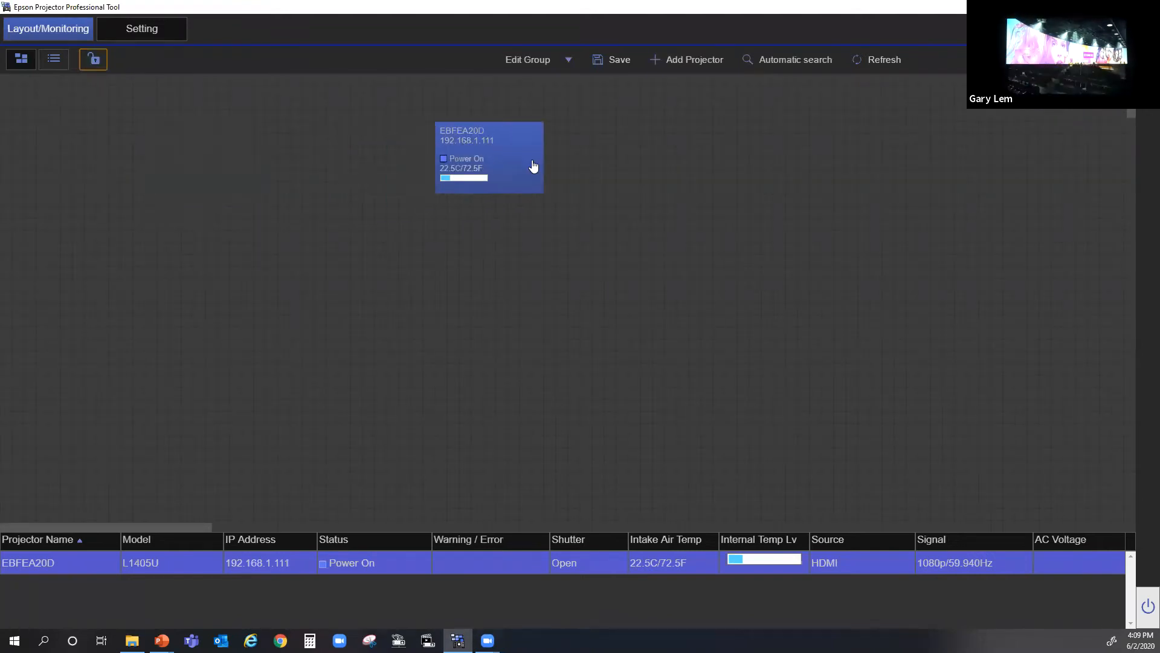
- Begin grouping the selected projector under the name TEST, check the Screen Matching requirements, and cancel the grouping
left_click(569, 59)
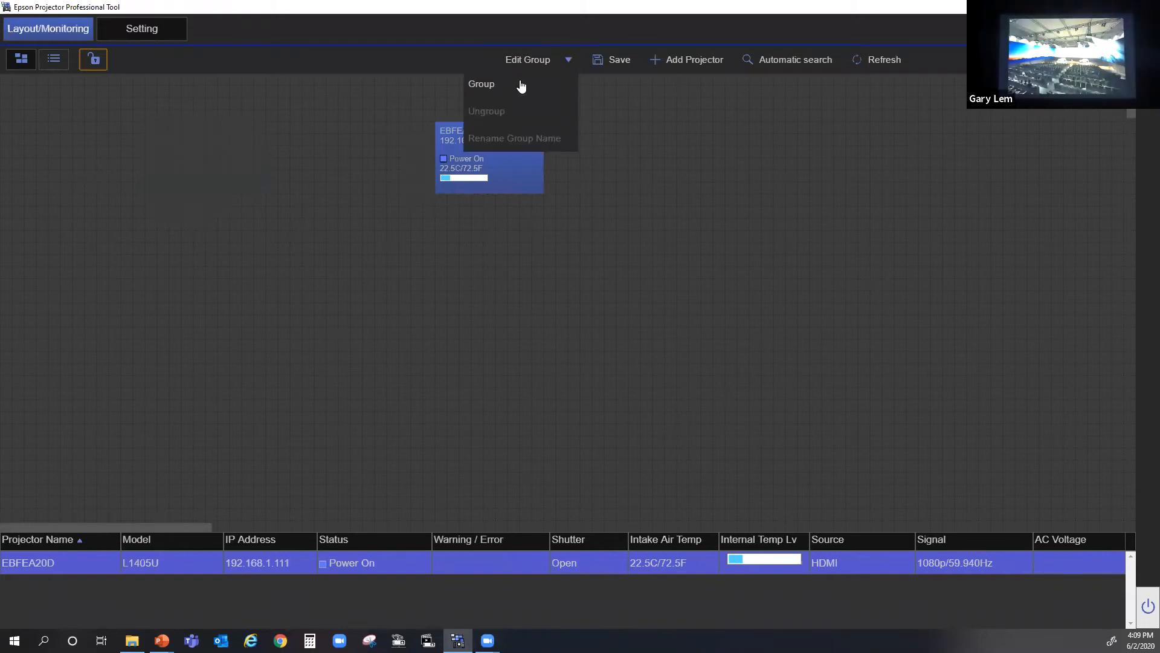
left_click(490, 91)
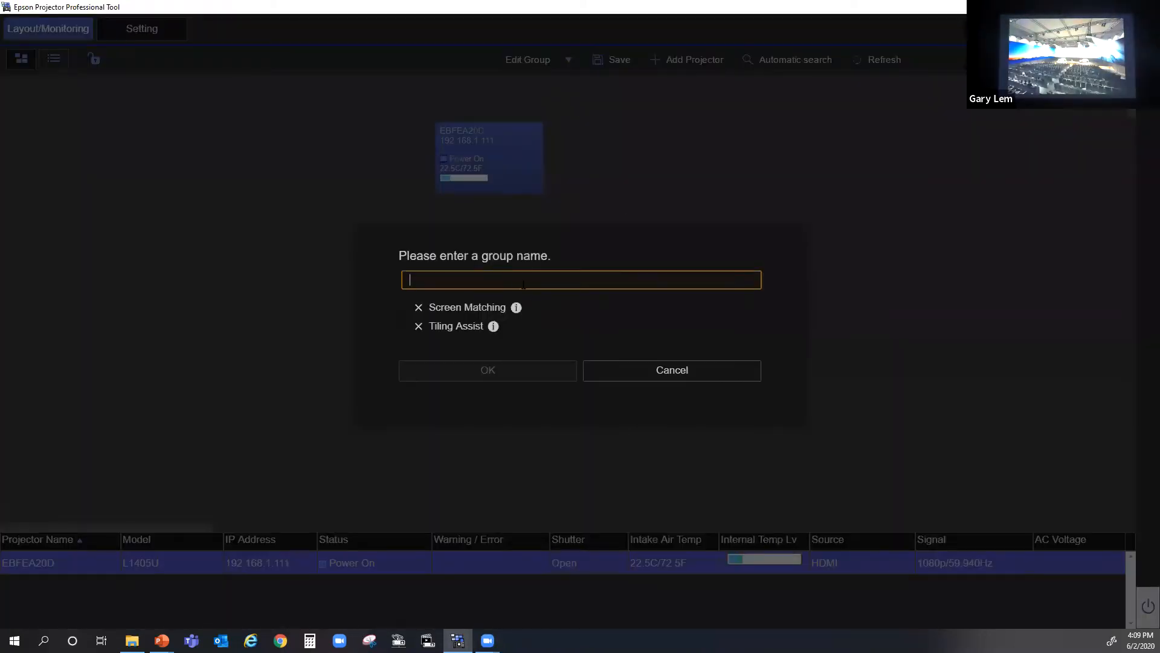
type("TEST")
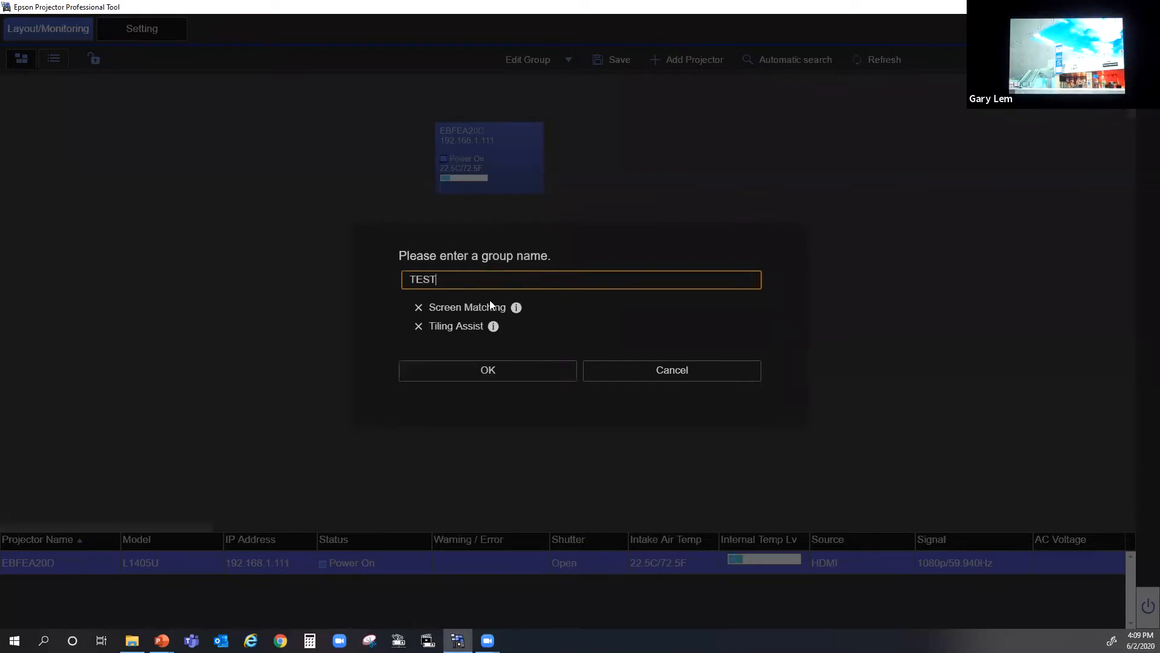
mouse_move(511, 307)
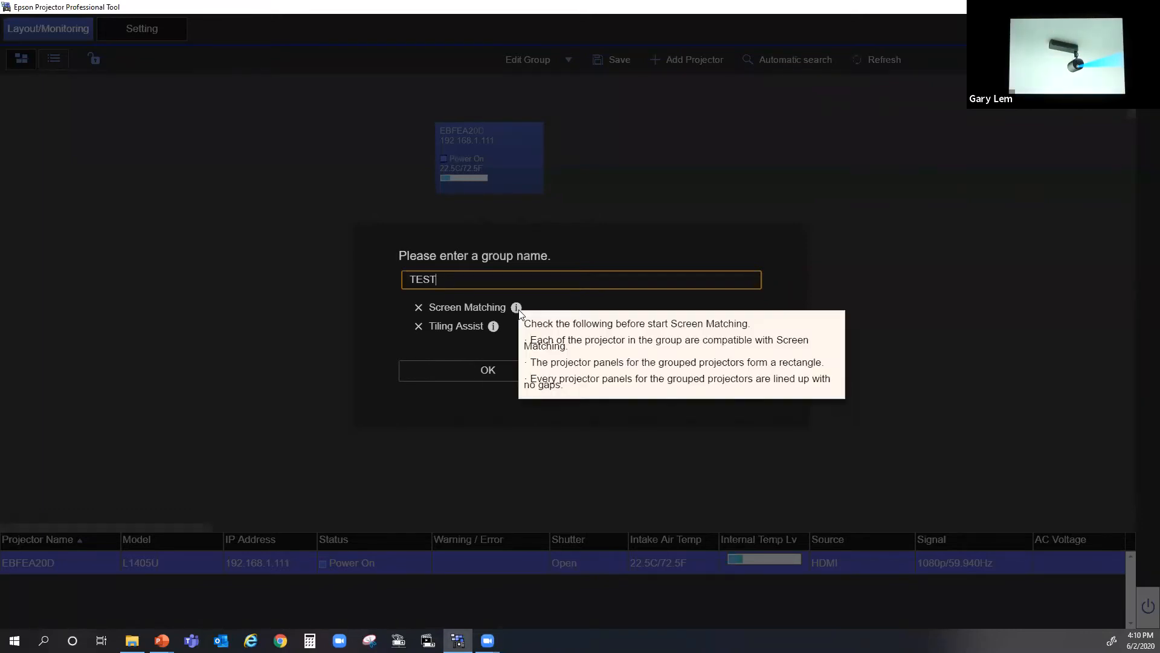
left_click(659, 371)
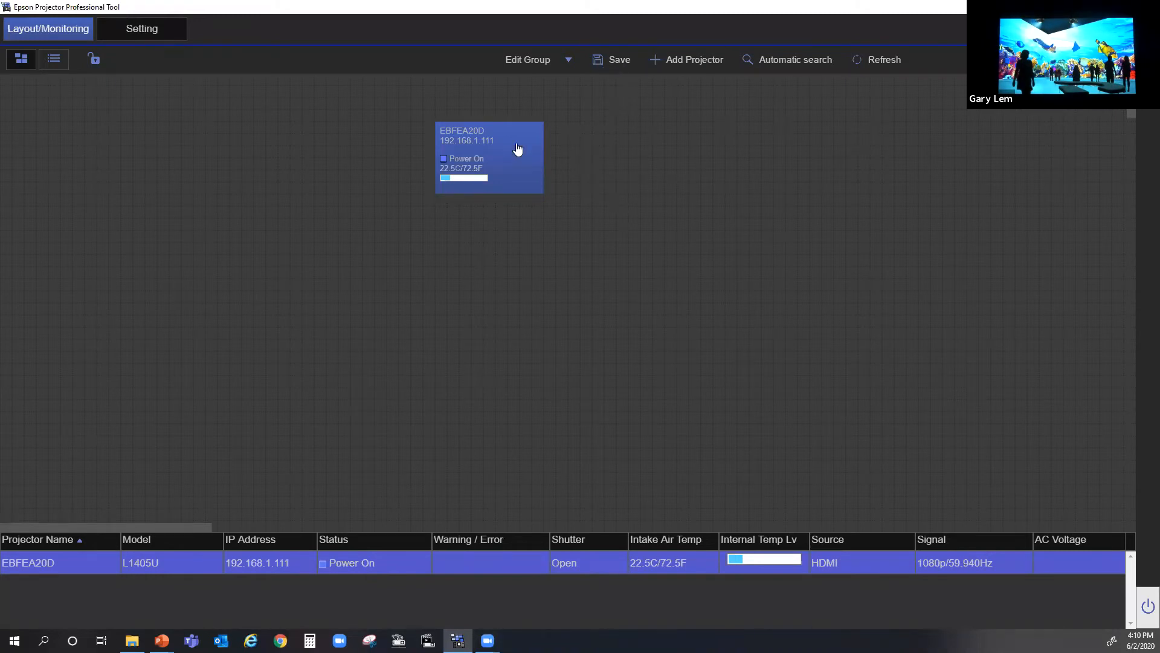
- Remove the projector from the layout, find it again with an automatic search, and place its panel in the upper middle
left_click(1000, 60)
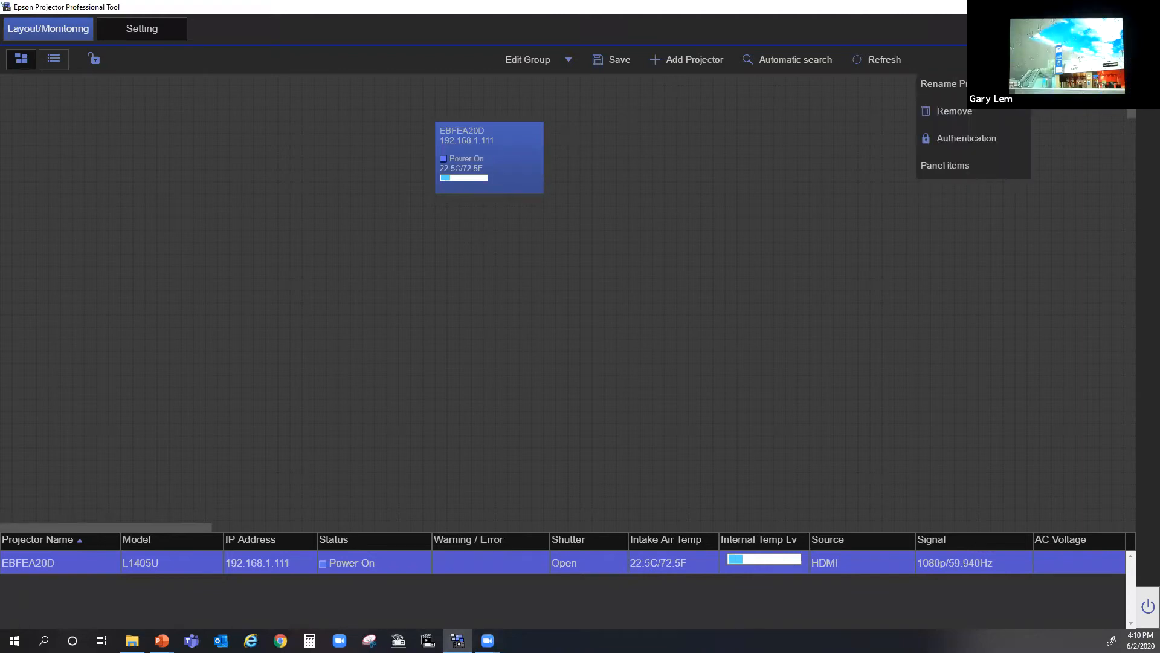
left_click(950, 115)
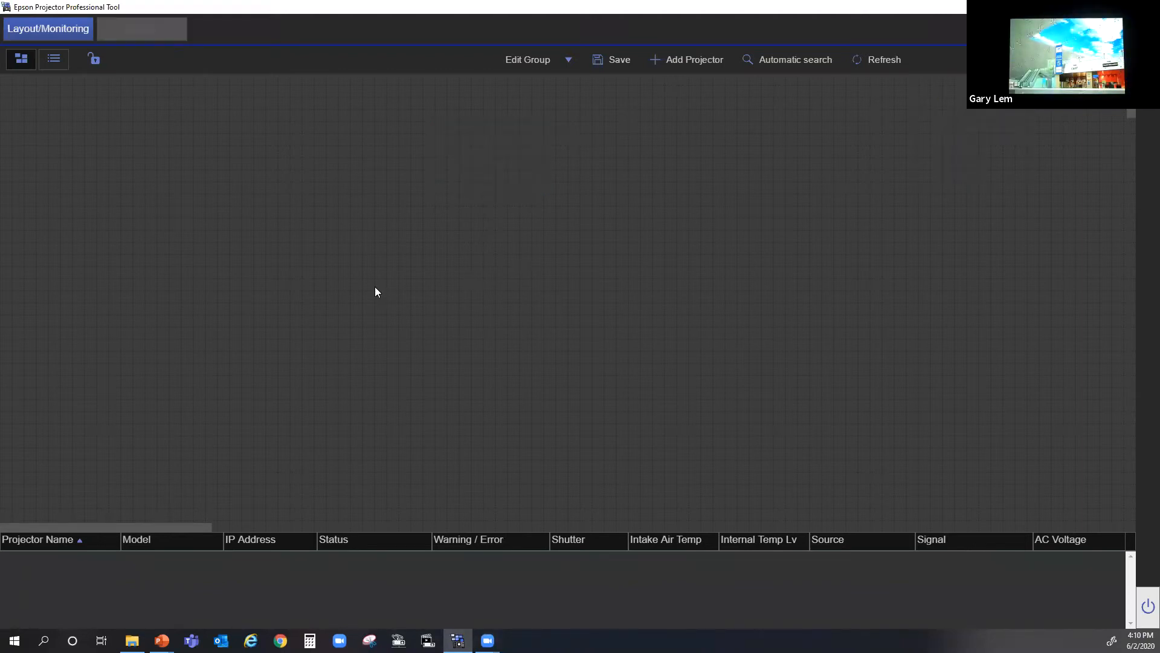
left_click(774, 63)
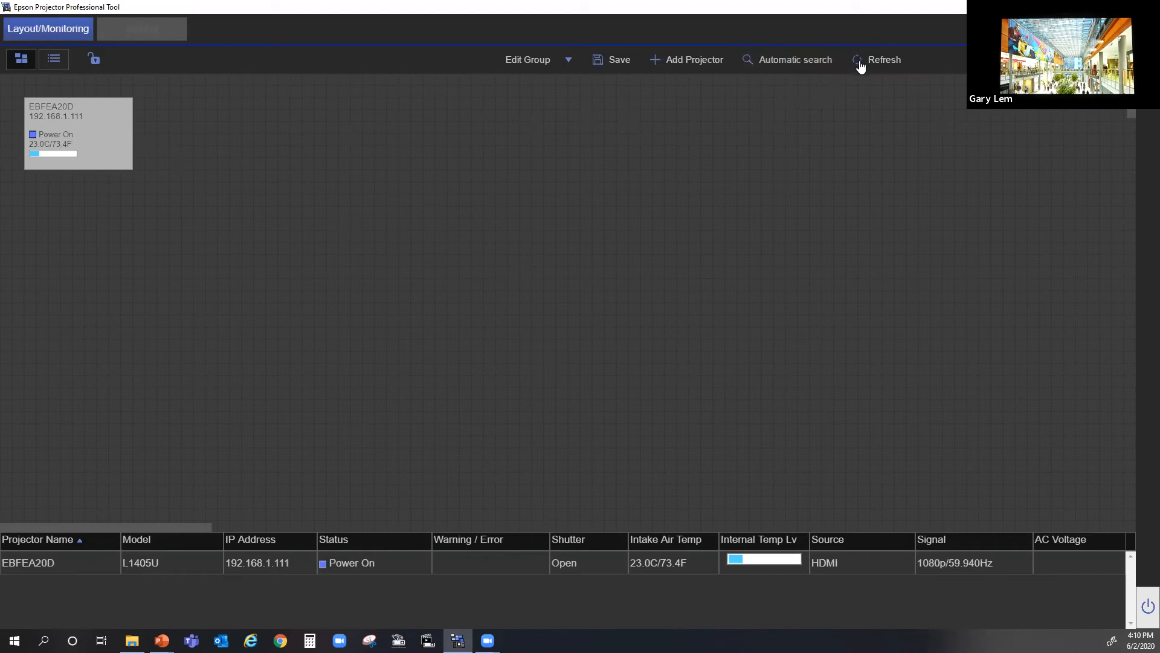
left_click_drag(114, 132, 616, 158)
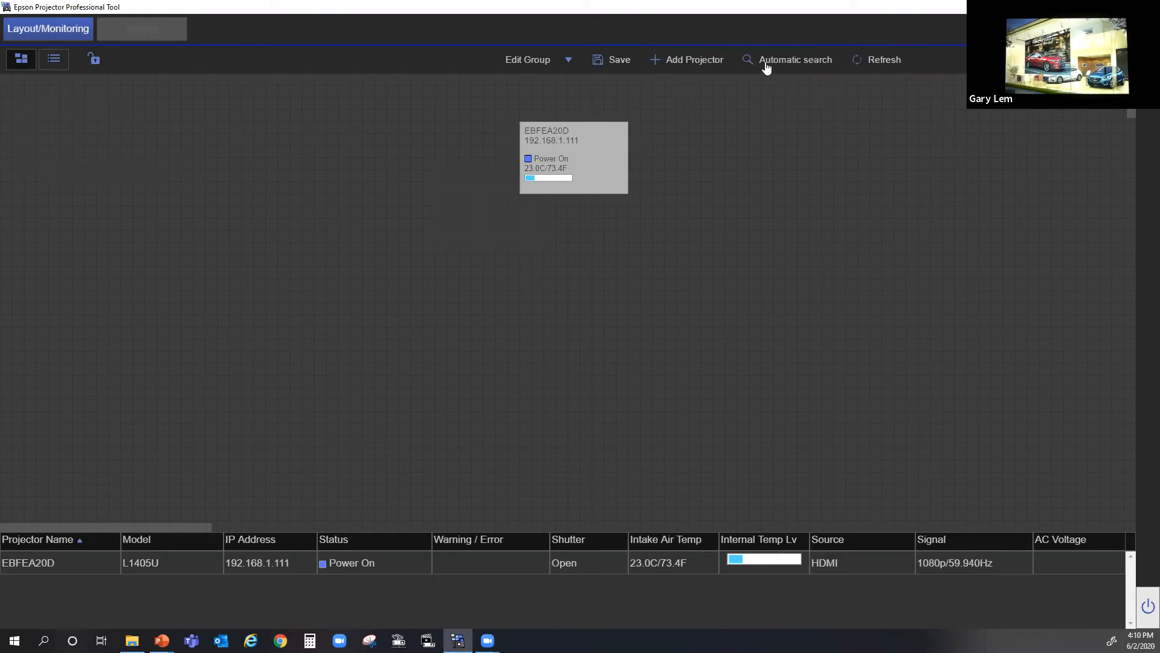
- Look at the prompt for adding a projector by IP address and dismiss it
left_click(695, 59)
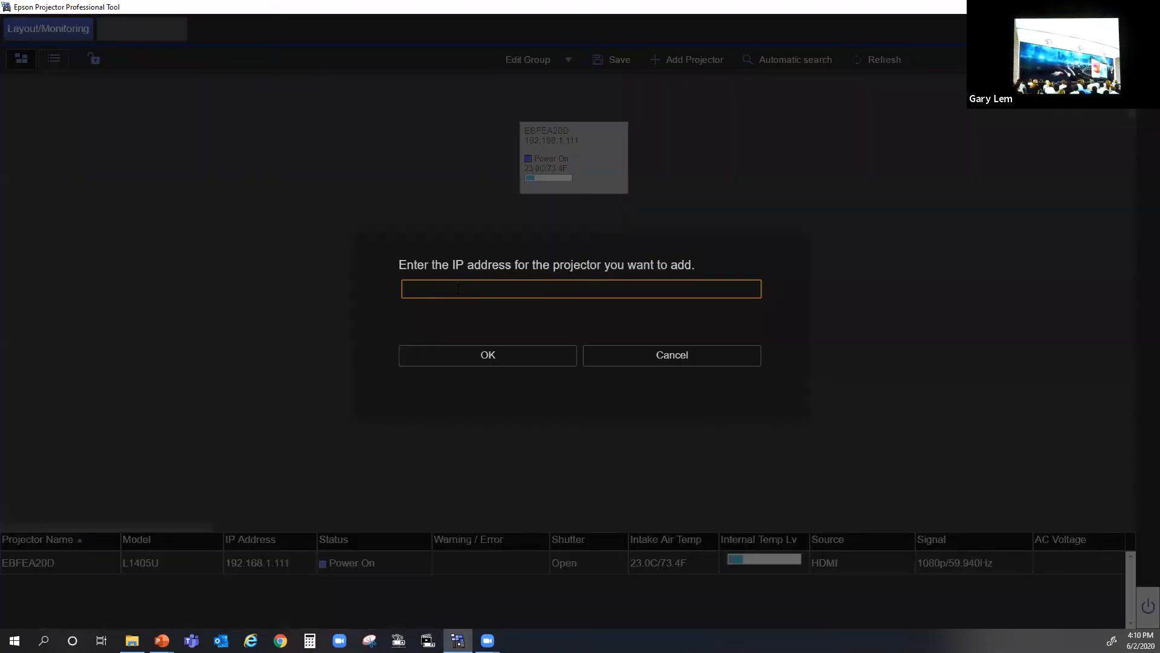
left_click(676, 357)
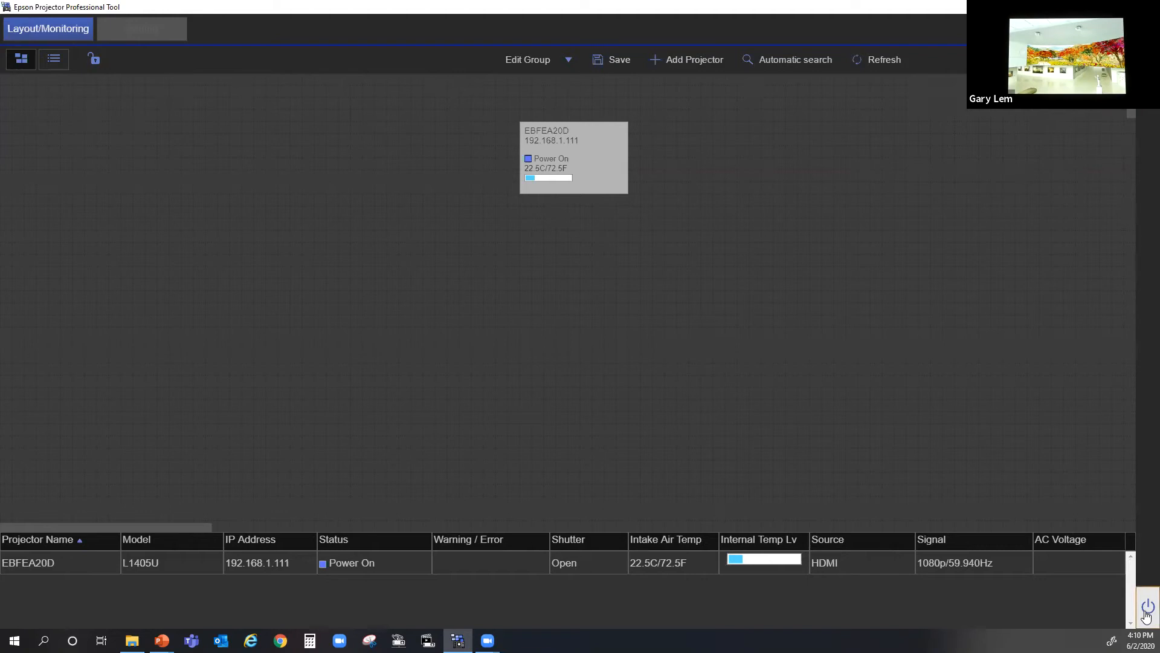
- Display the power, source and shutter controls and select the projector they apply to
left_click(1146, 609)
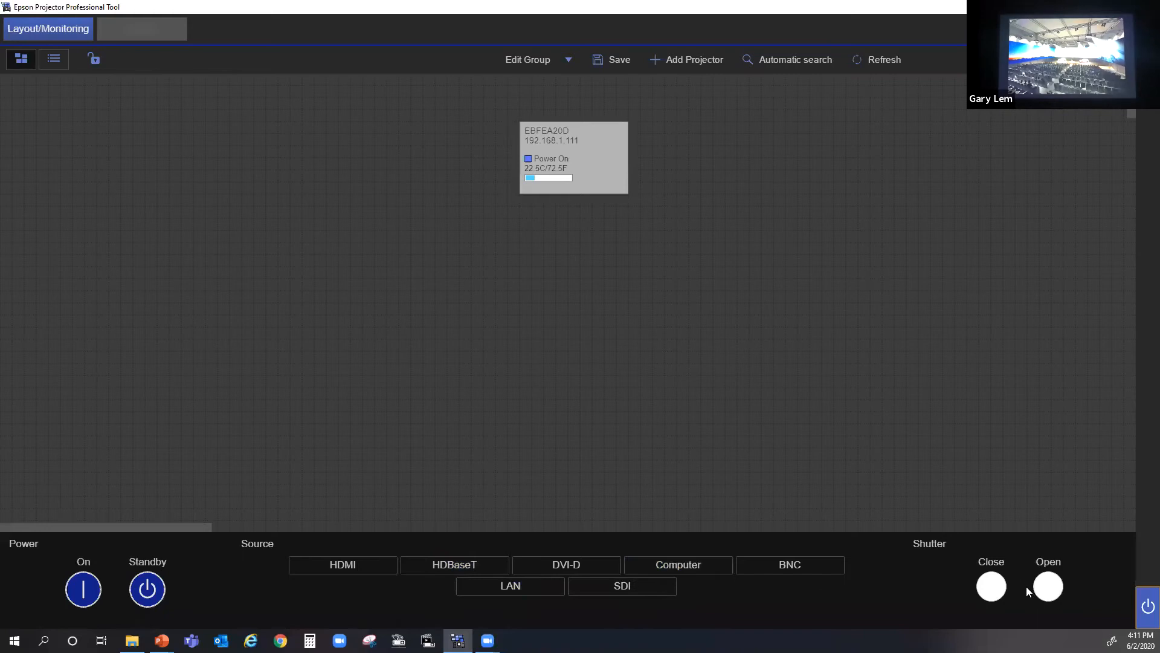
left_click(582, 176)
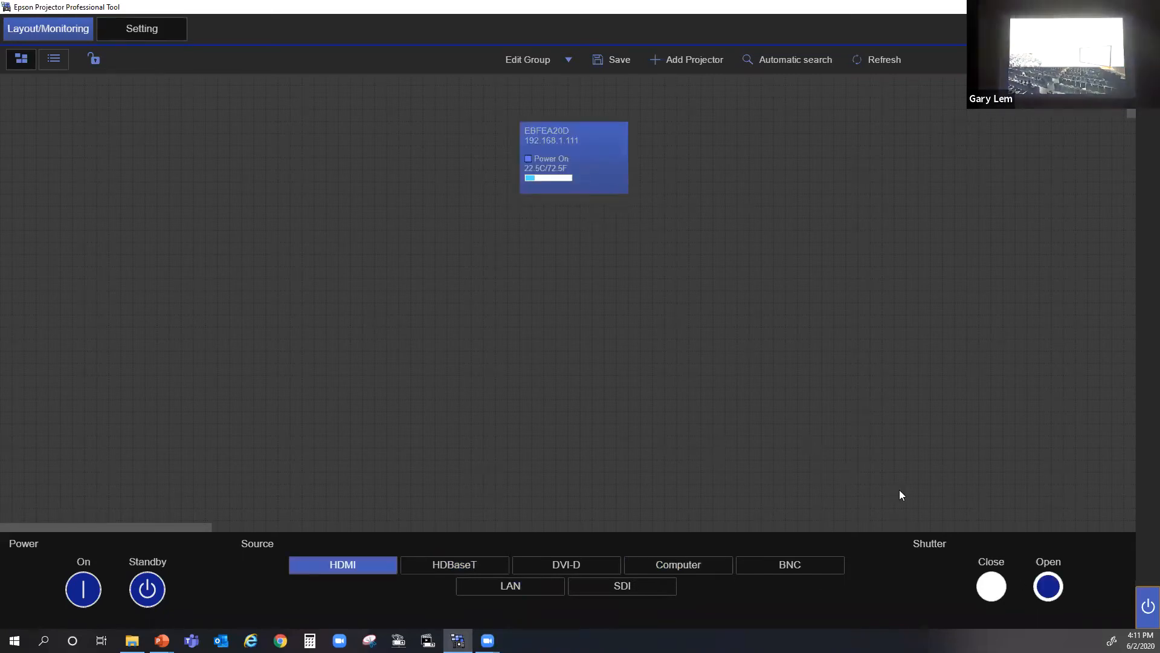
- Move the projector panel to the left on the layout grid and switch the monitoring display to list view
left_click_drag(598, 162, 417, 174)
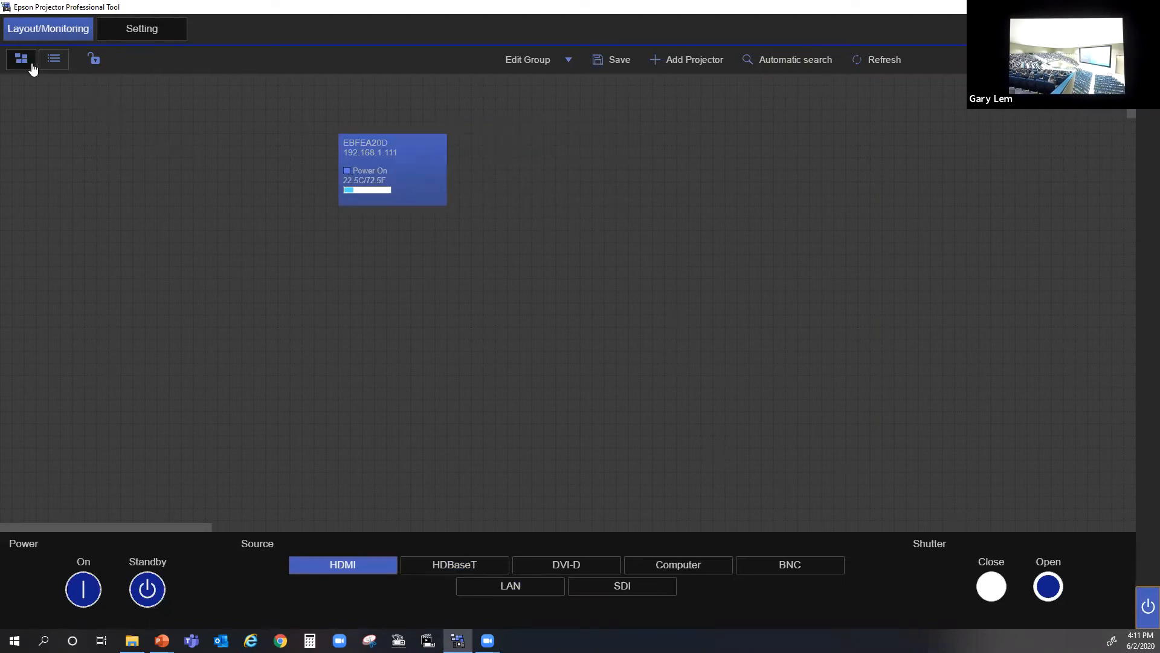
left_click(53, 60)
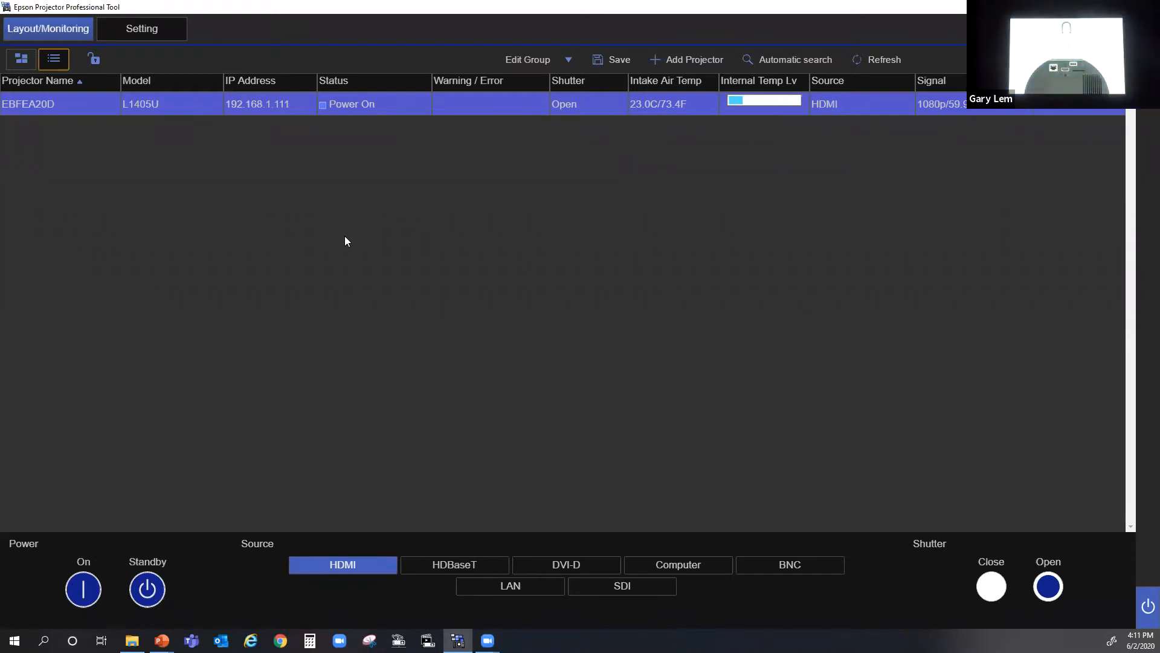
- Open the projector's lens control settings and move the lens zoom to just before the slider's midpoint
left_click(139, 35)
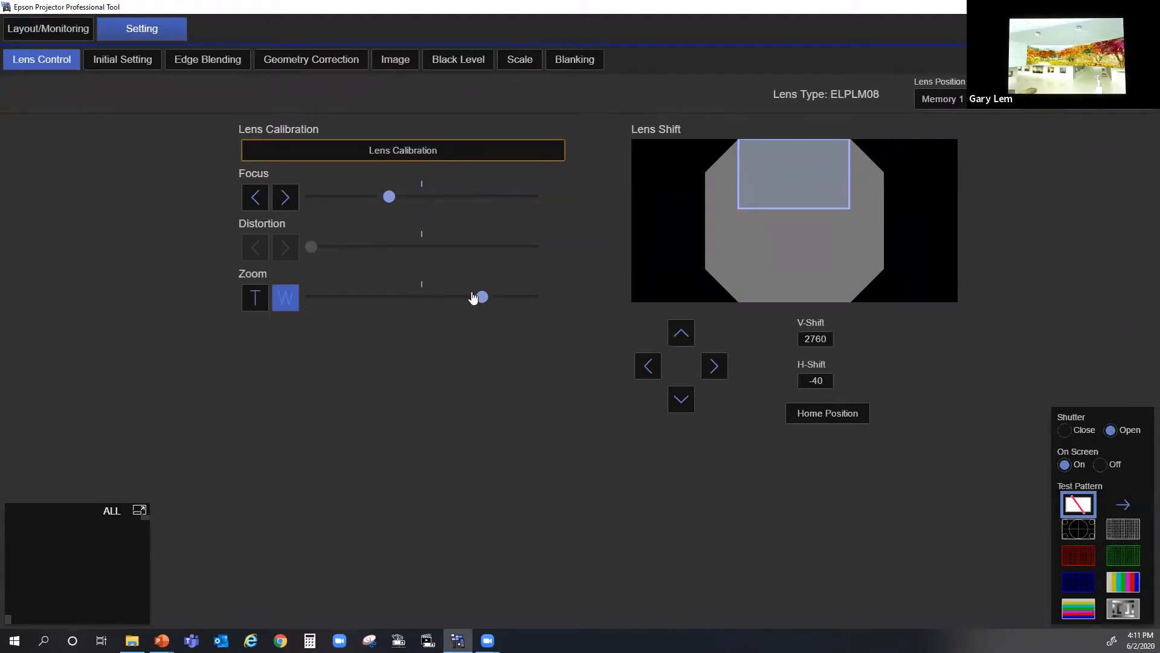
left_click_drag(477, 296, 423, 297)
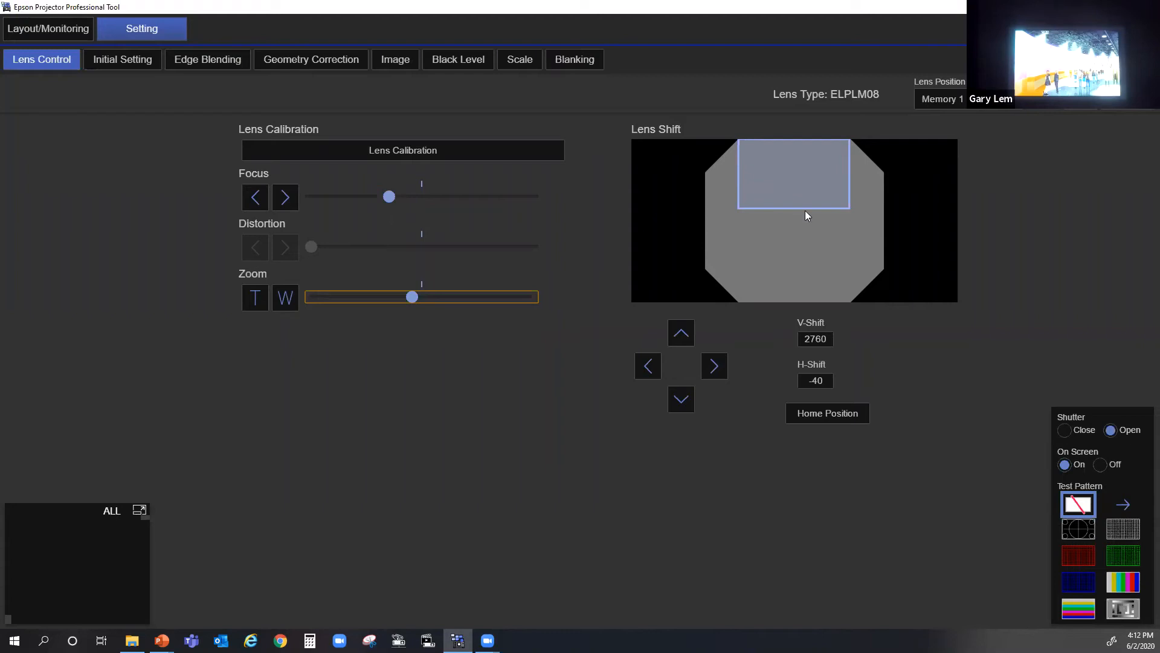
- Return the lens to its home position, and shift the image upward to about V-Shift 2760 and H-Shift 40
left_click(832, 414)
left_click(527, 354)
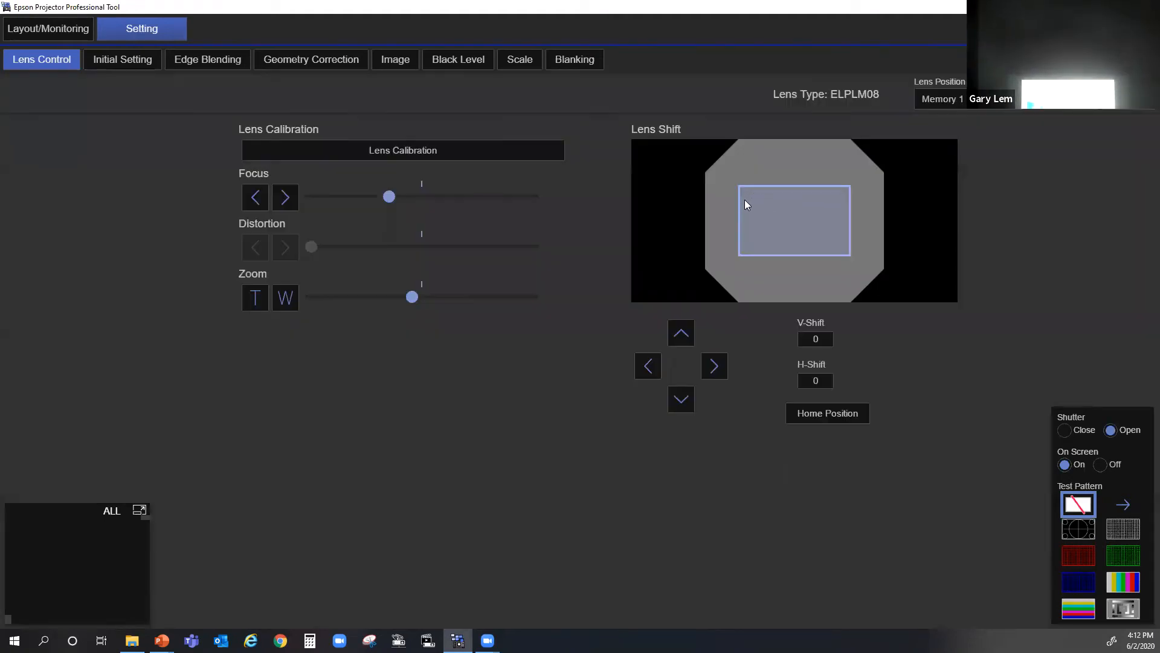
left_click_drag(797, 222, 801, 174)
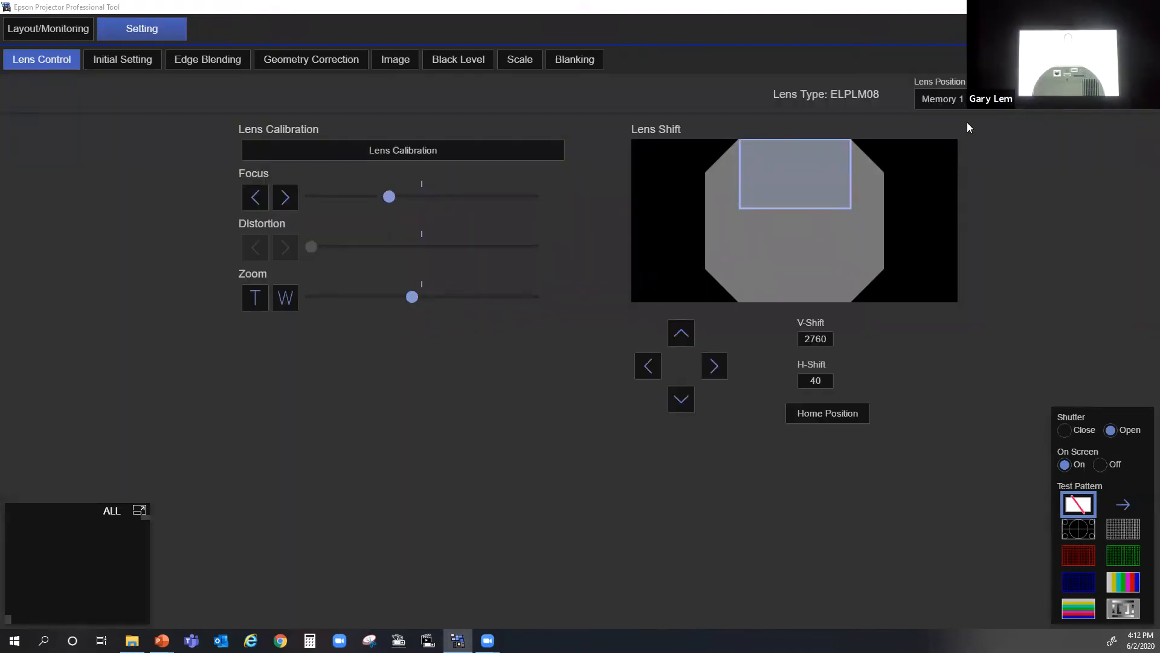
- Save the current lens position to Memory 1 under the name "High"
left_click(979, 99)
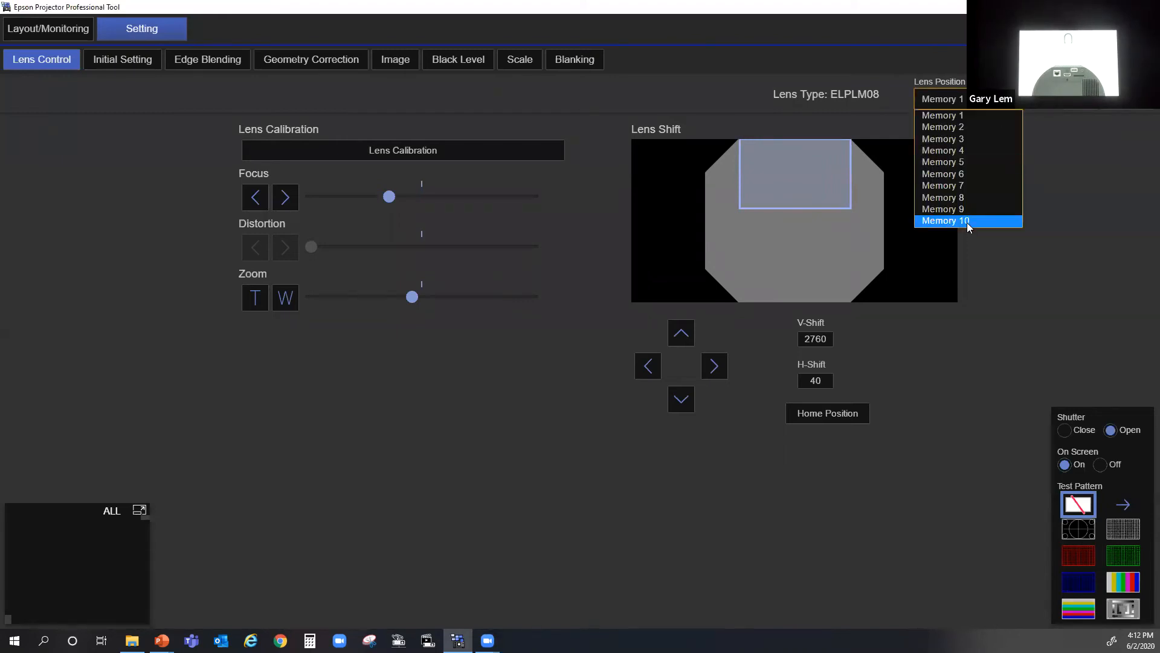
left_click(979, 117)
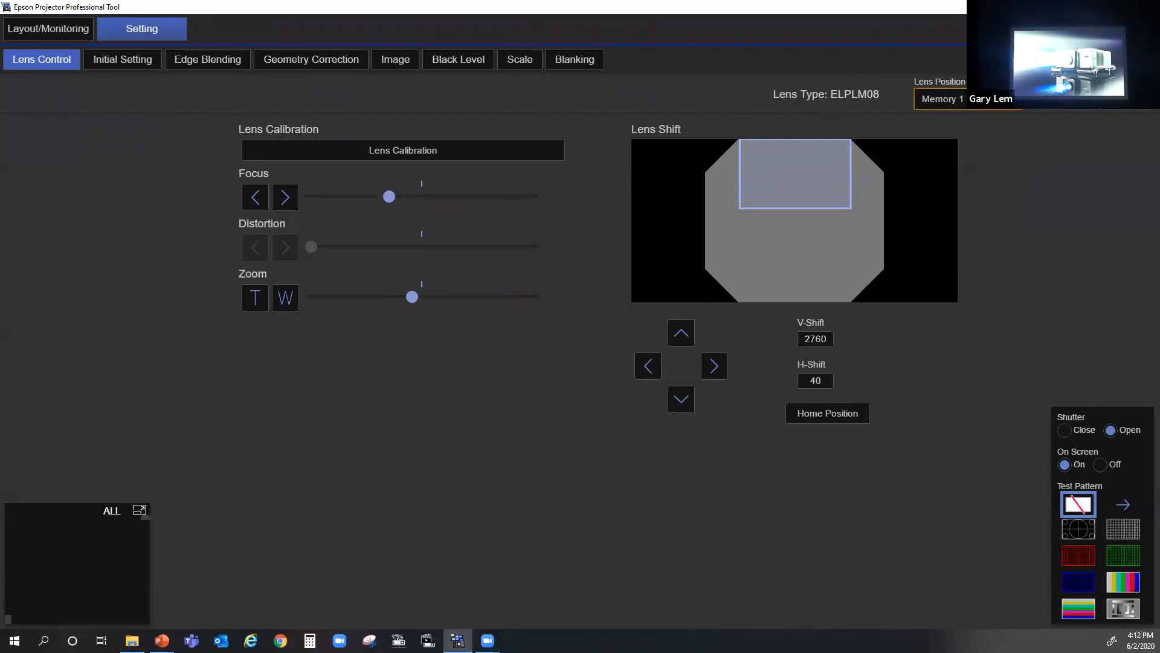
left_click(1140, 120)
left_click(1128, 139)
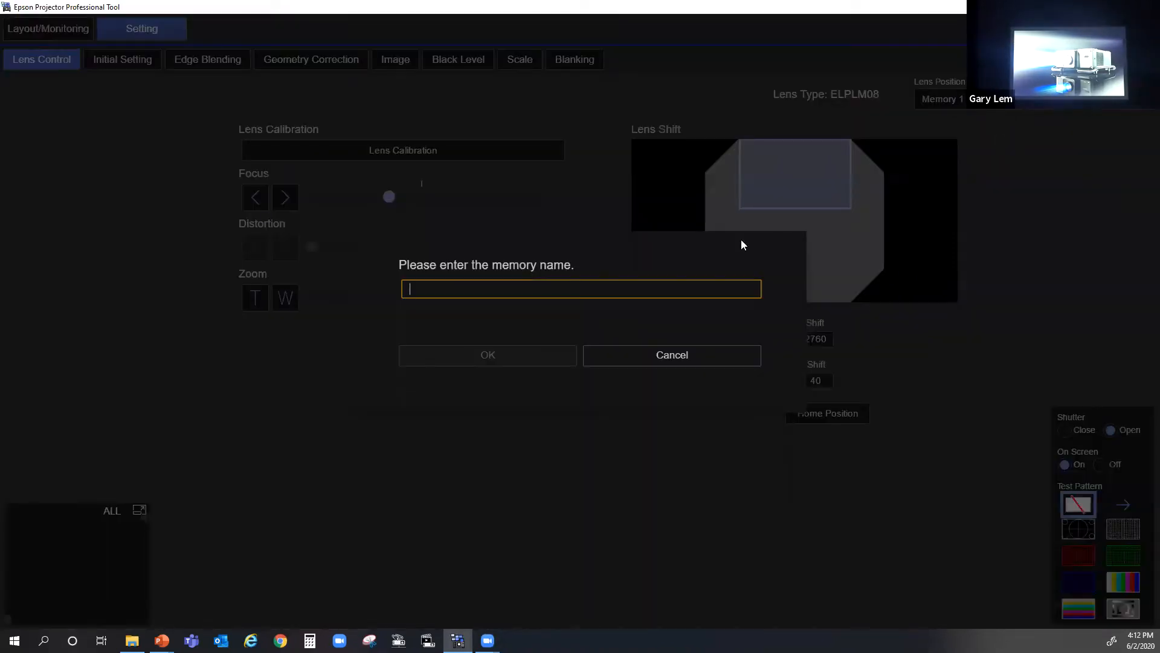
type("High")
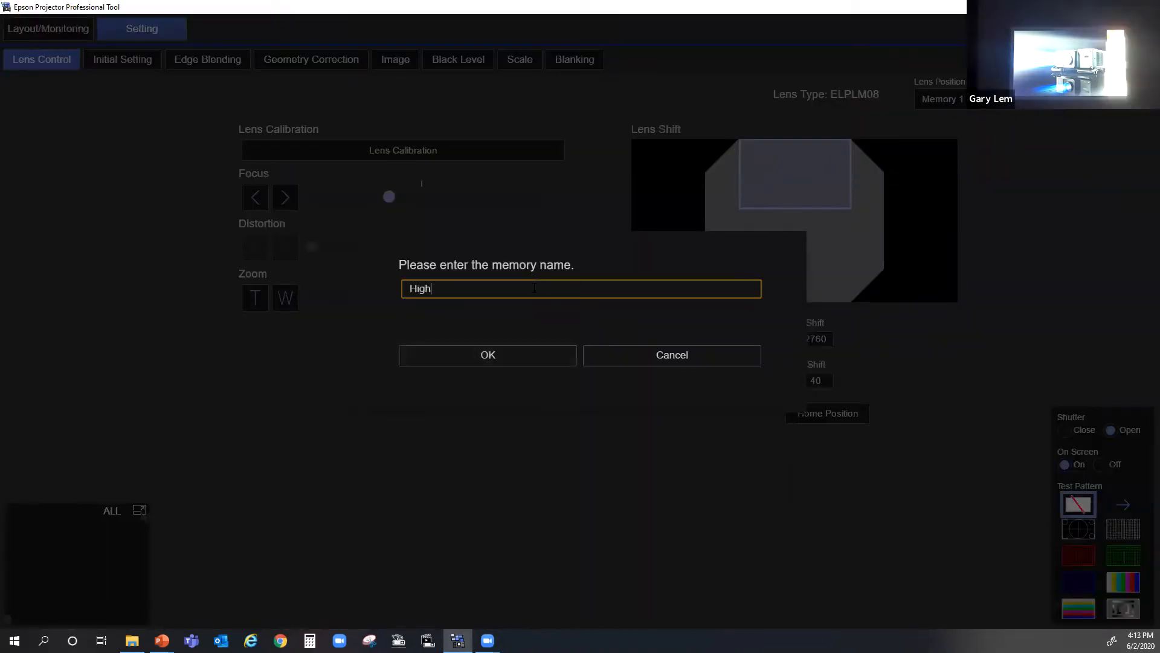
left_click(521, 354)
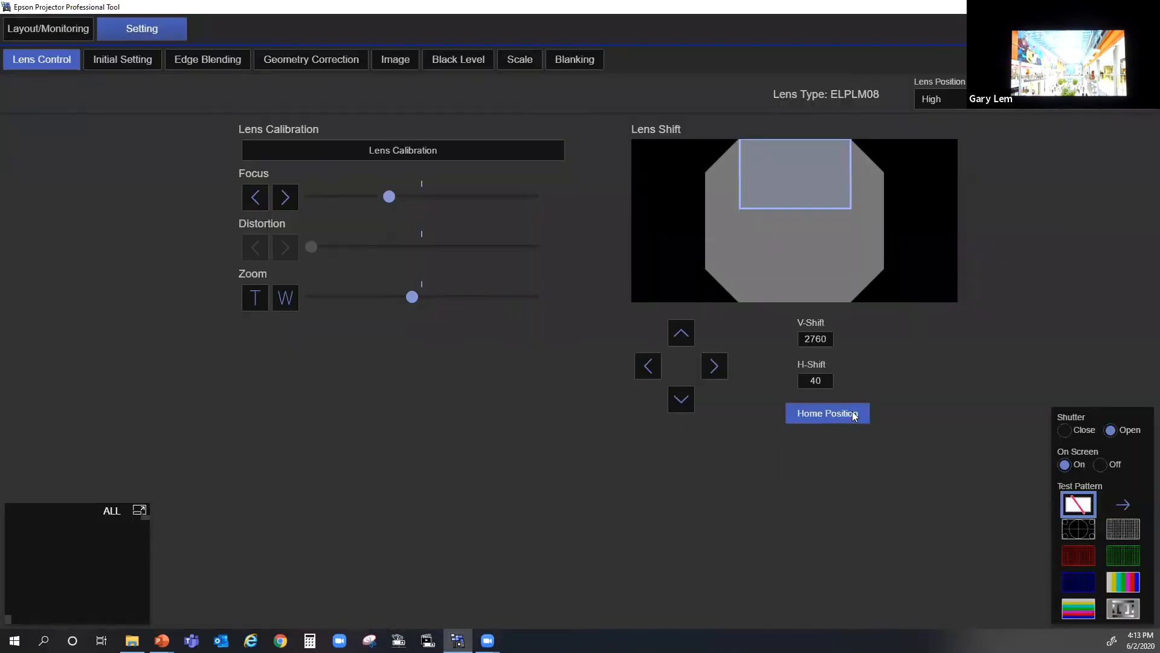
- Return the lens to its home position and load the saved "High" lens position memory
left_click(846, 414)
left_click(538, 353)
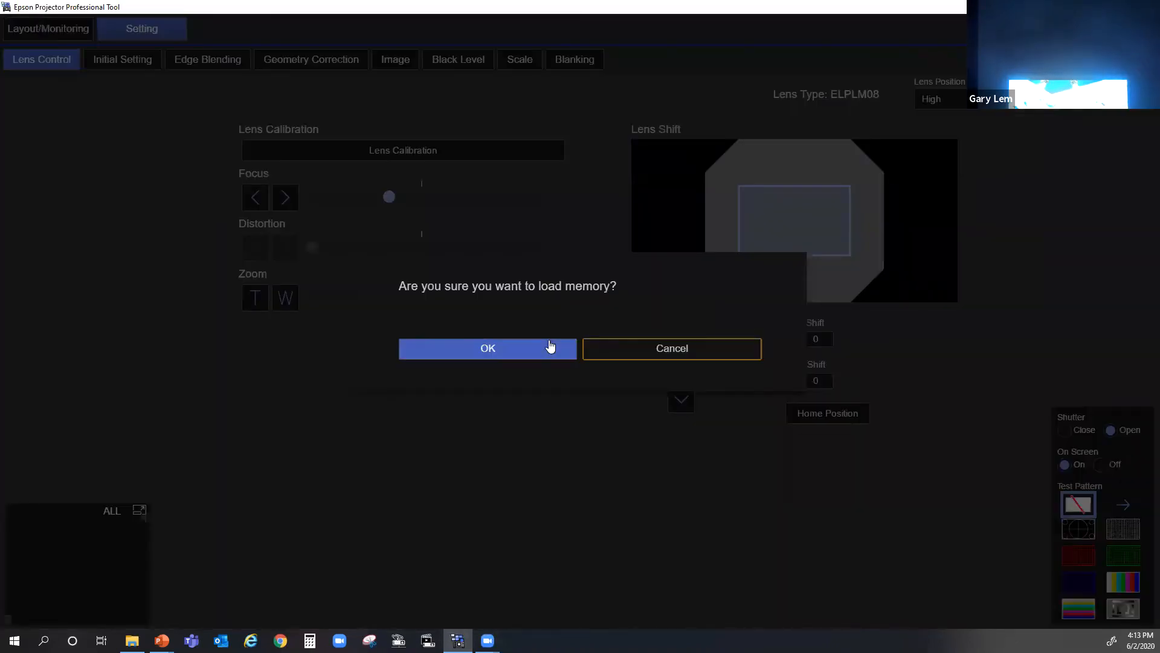
left_click(549, 345)
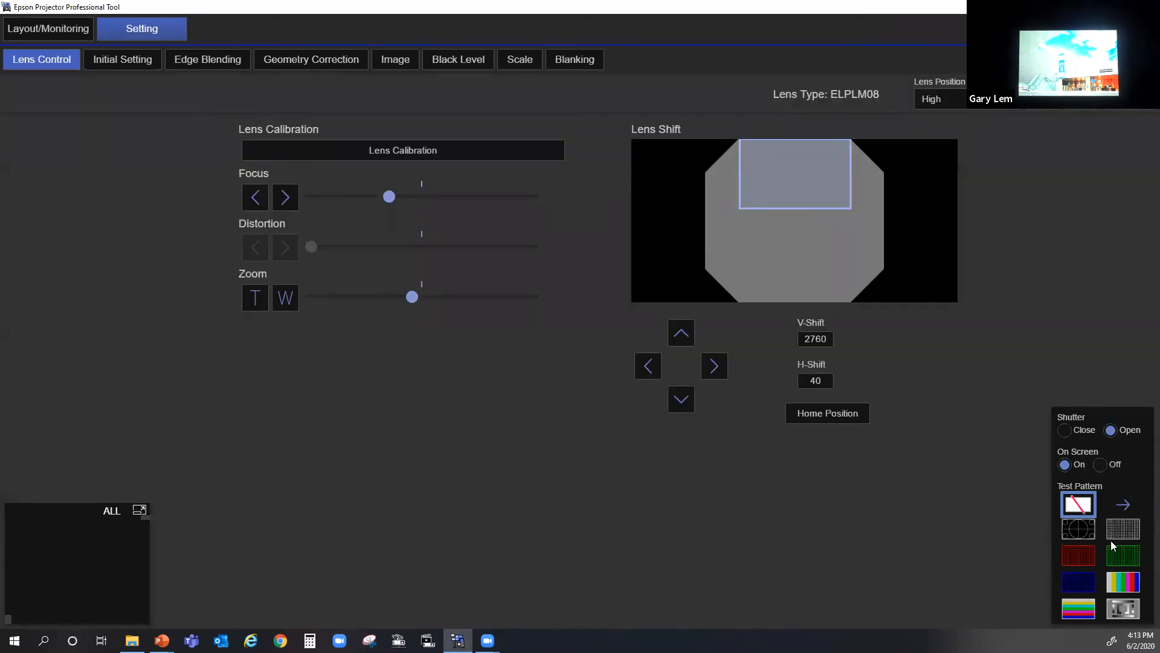
- Project the red crosshatch and vertical color bar test patterns, and turn the test pattern off
left_click(1079, 556)
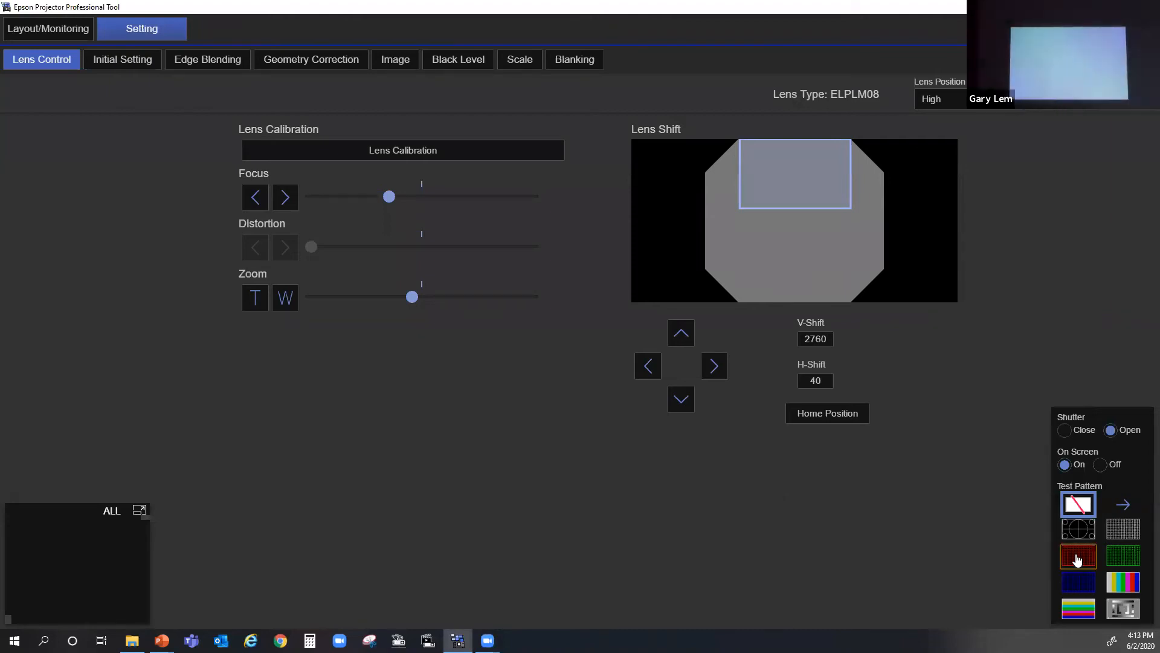
left_click(1079, 558)
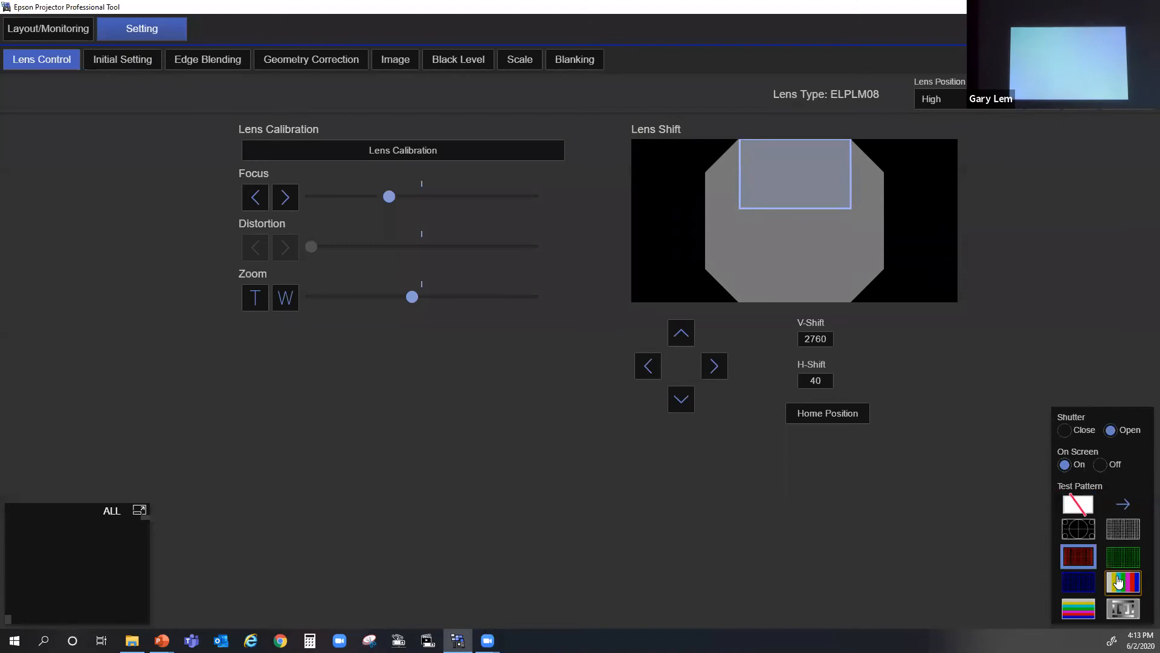
left_click(1119, 582)
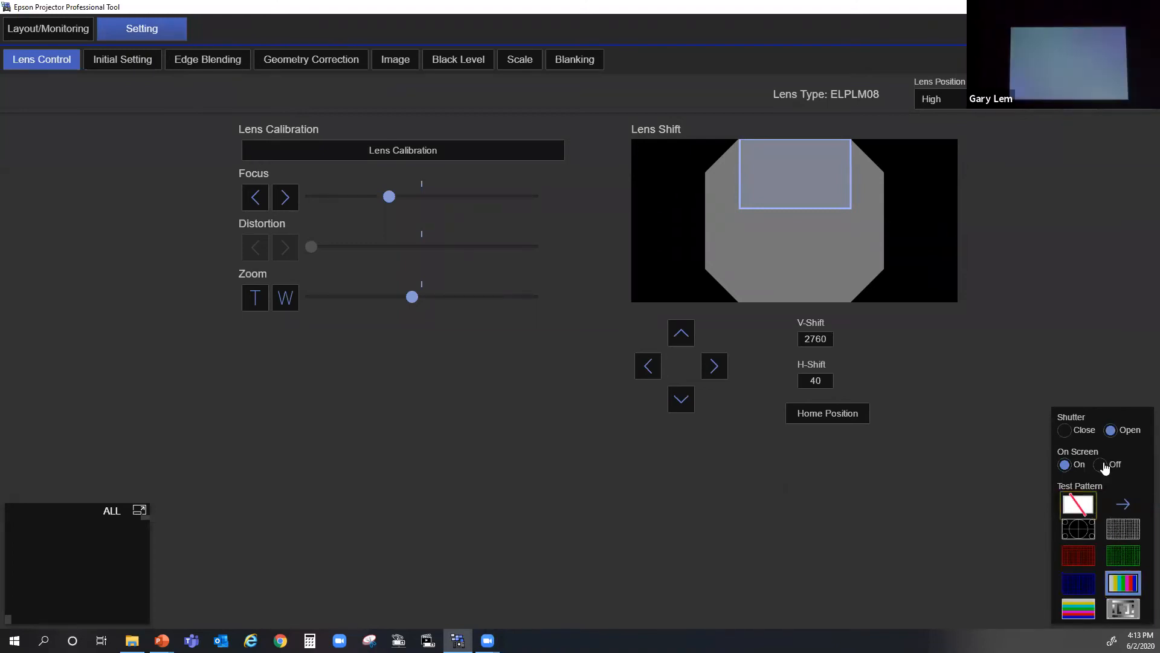
left_click(1078, 504)
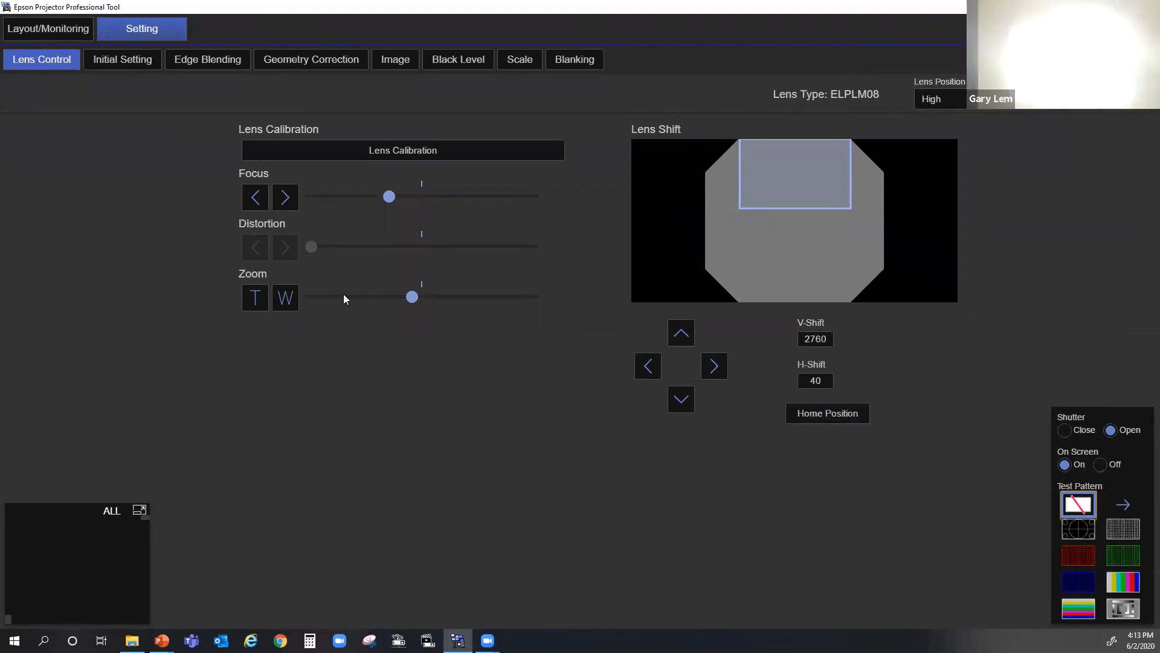
- In the basic initial settings, set the light source mode to Custom and the brightness level to 30
left_click(145, 66)
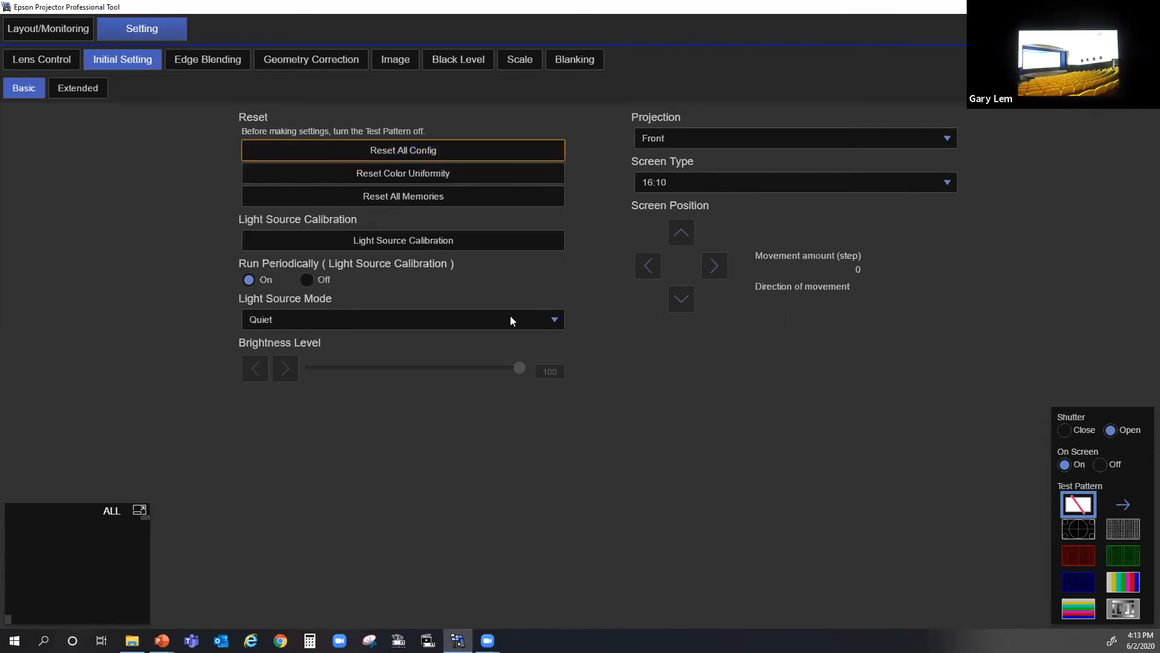
left_click(557, 321)
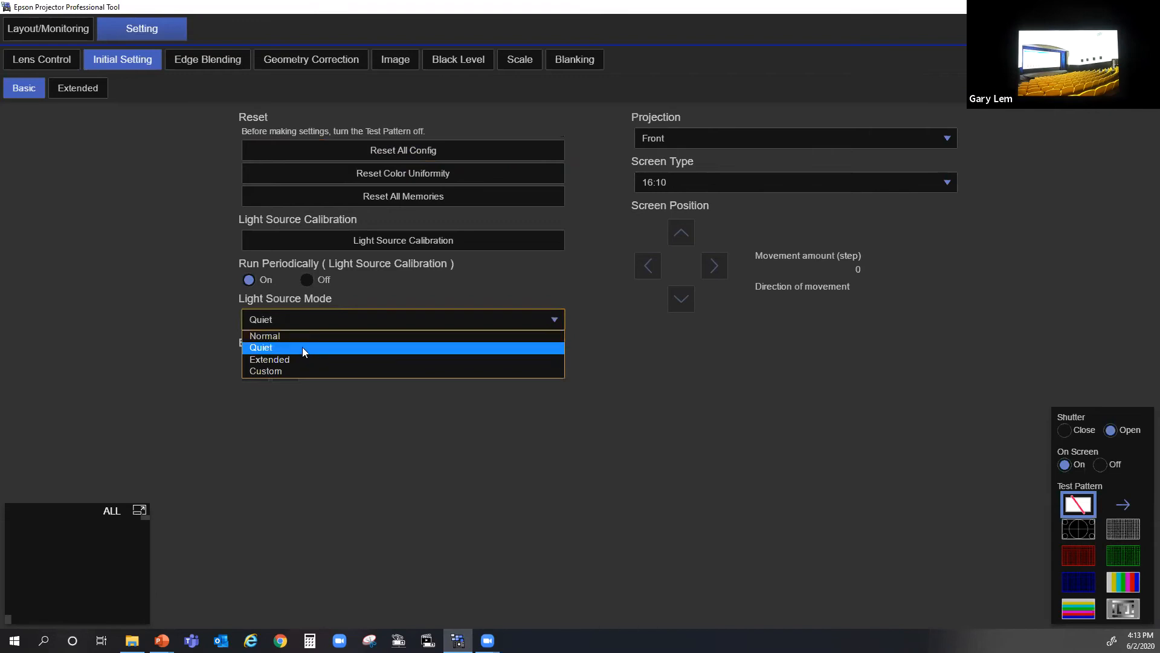
left_click(302, 347)
left_click(526, 320)
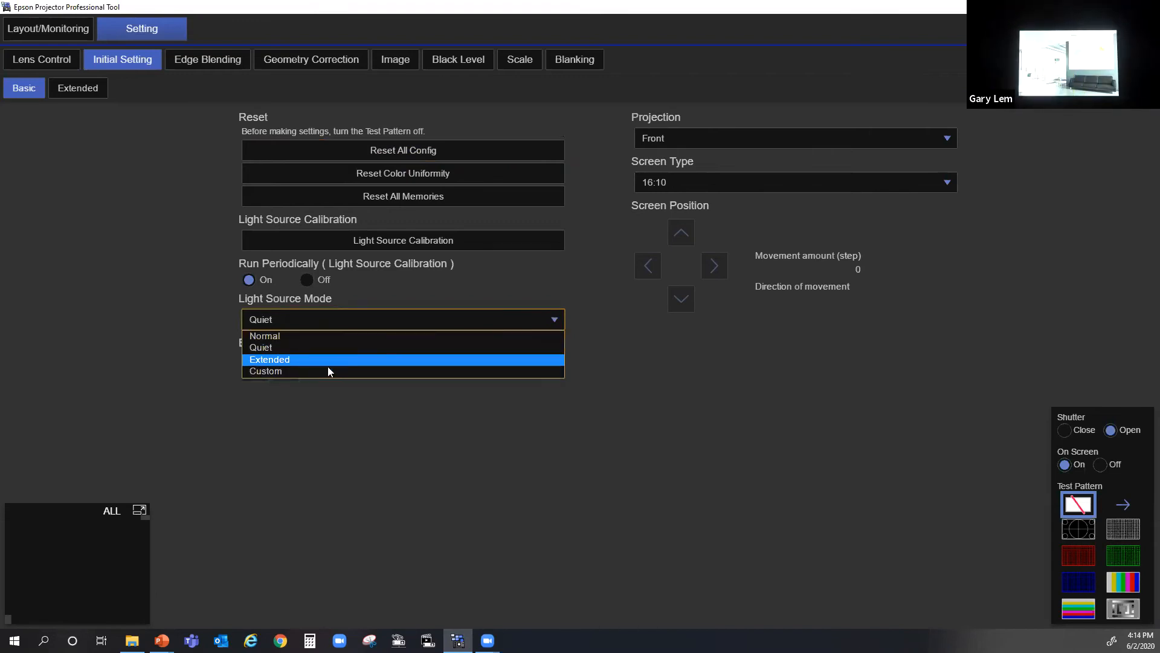
left_click(327, 371)
left_click_drag(519, 368, 297, 367)
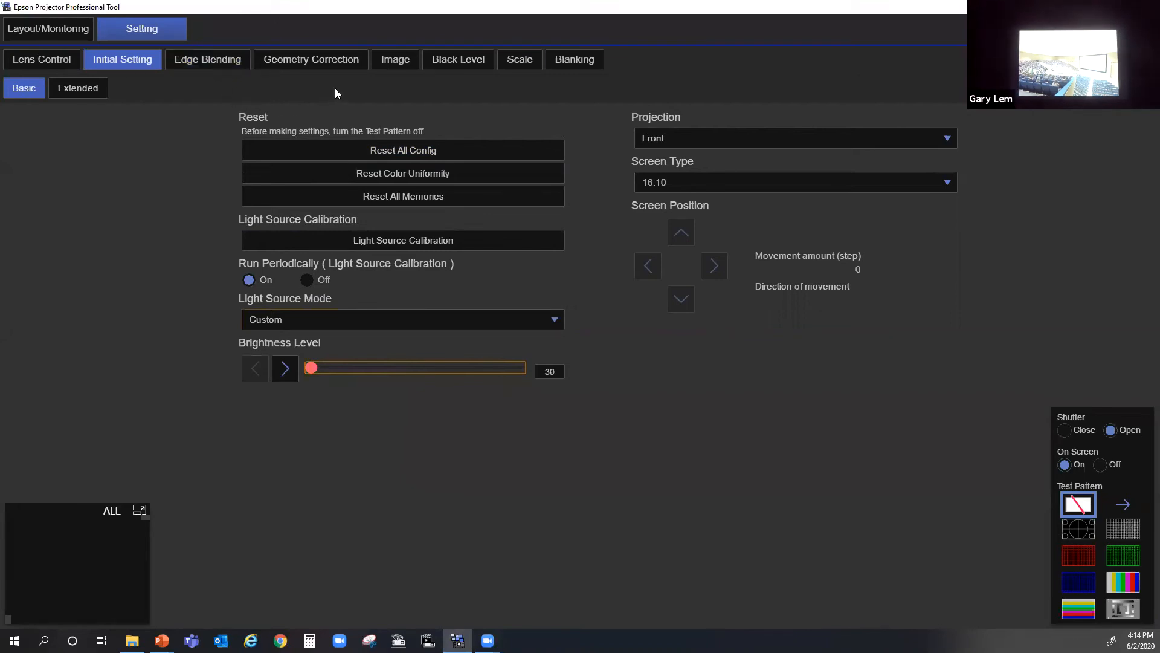
- Open the geometry correction settings, turn the correction off, and change the correction type to H/V-Keystone
left_click(312, 62)
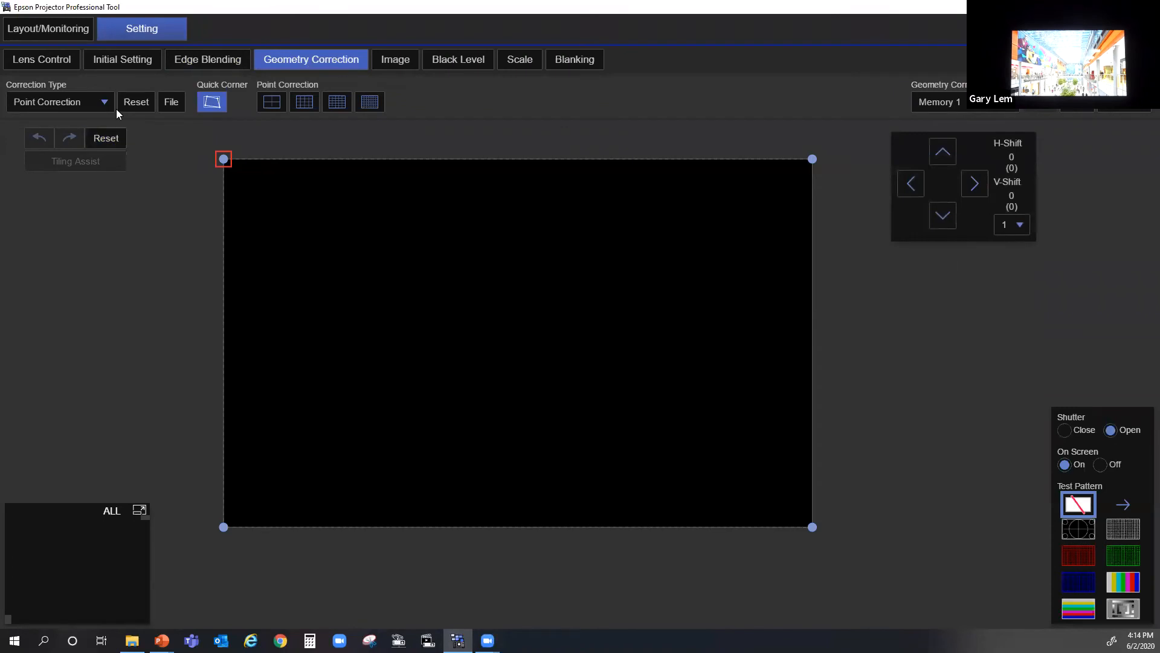
left_click(105, 103)
left_click(77, 119)
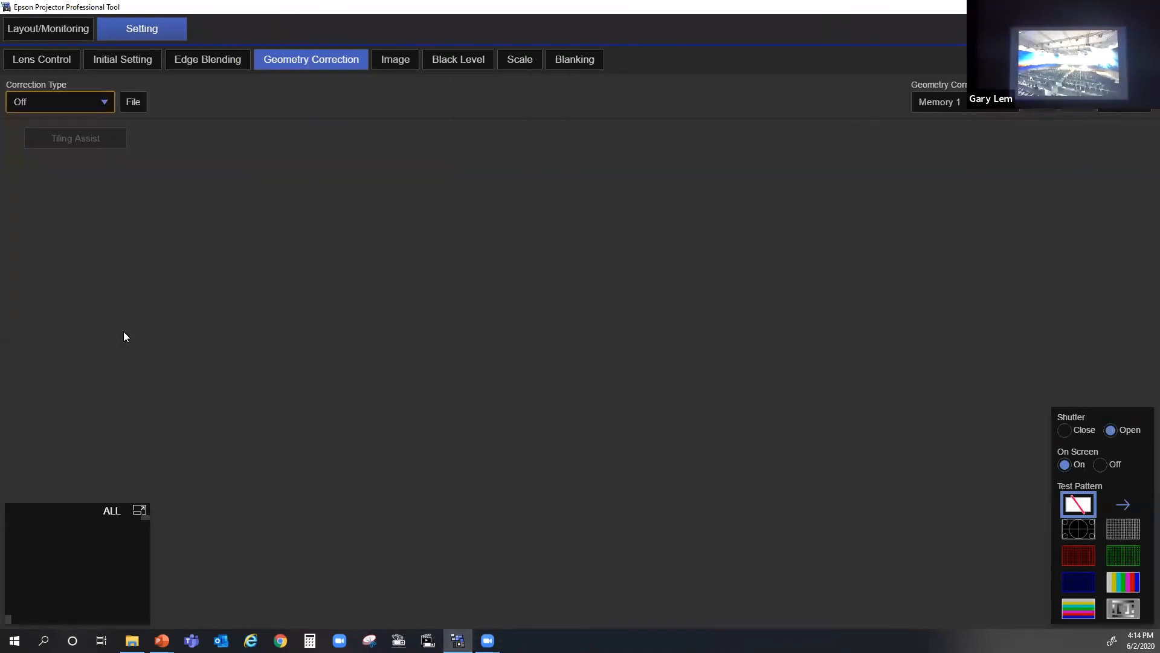
left_click(104, 103)
left_click(87, 129)
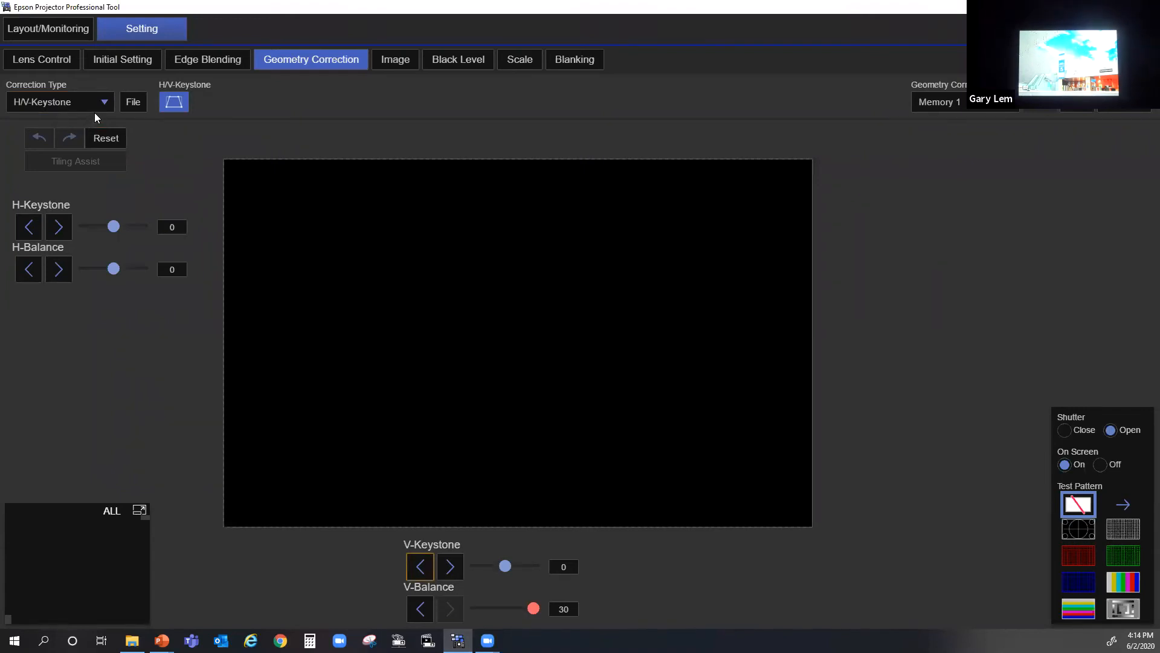
- Set H-Keystone to -60 and V-Keystone to -90, and reset the keystone correction
left_click_drag(118, 229, 79, 228)
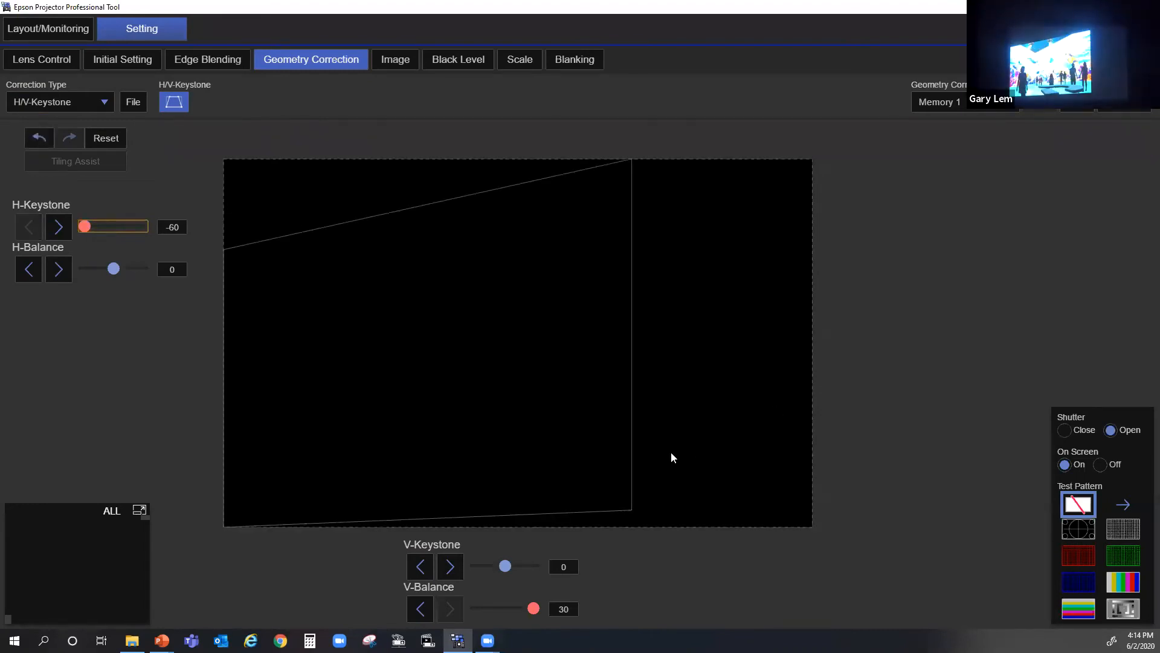
left_click_drag(505, 566, 475, 565)
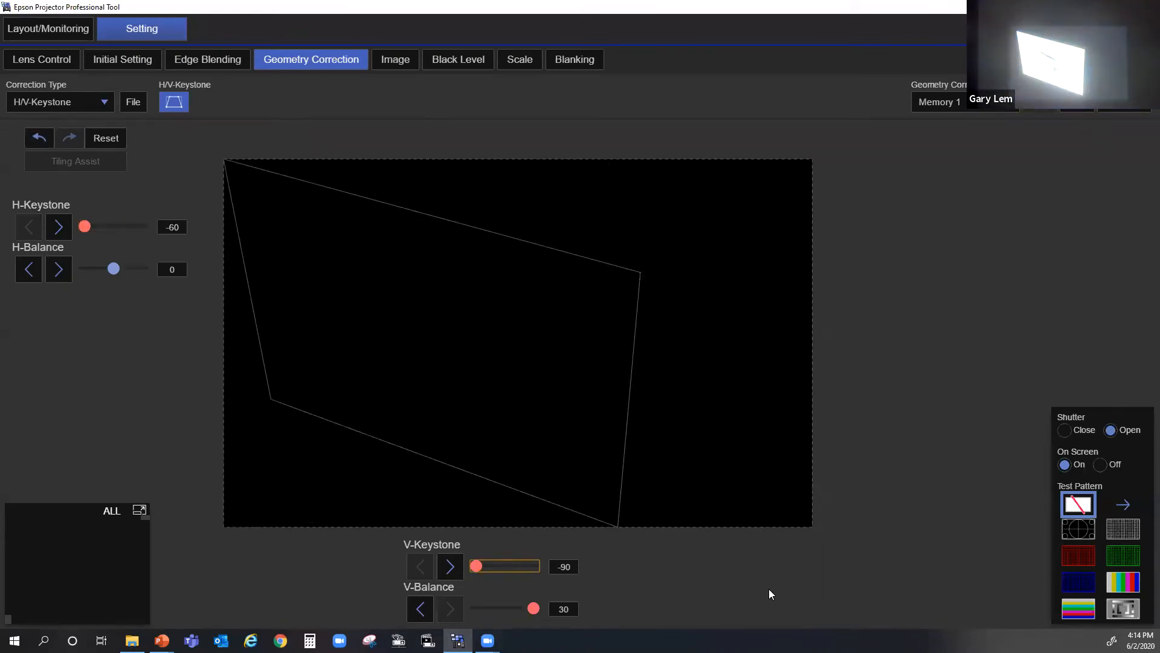
left_click(112, 141)
left_click(477, 349)
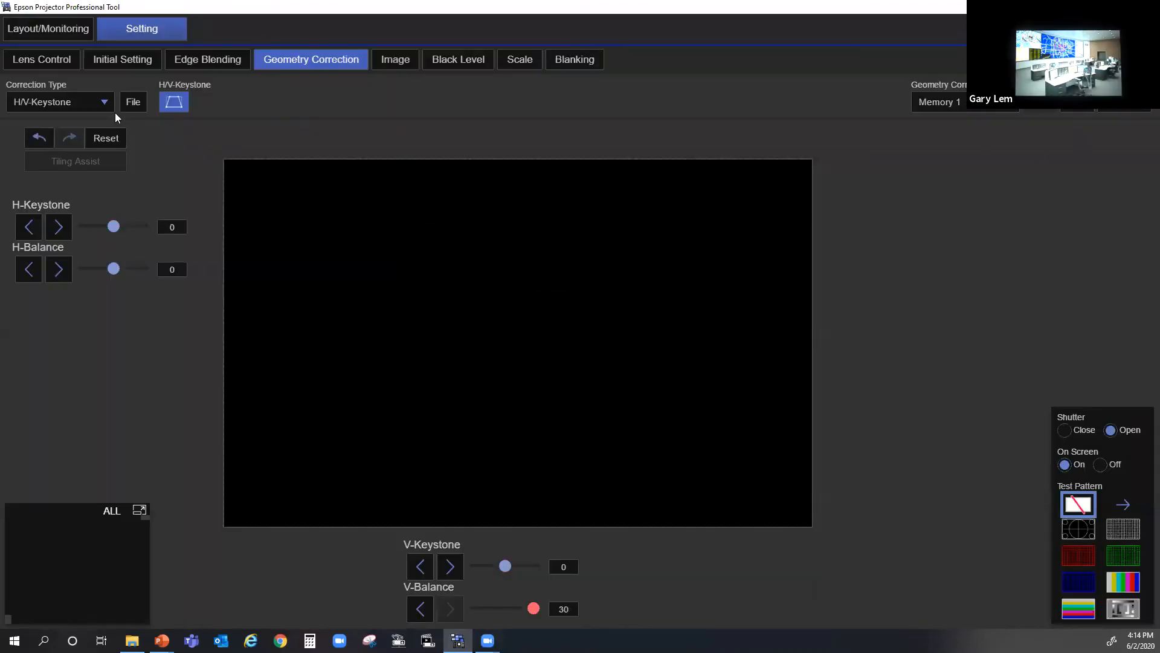
- Change the geometry correction type to Quick Corner and reset its current settings
left_click(108, 102)
left_click(83, 140)
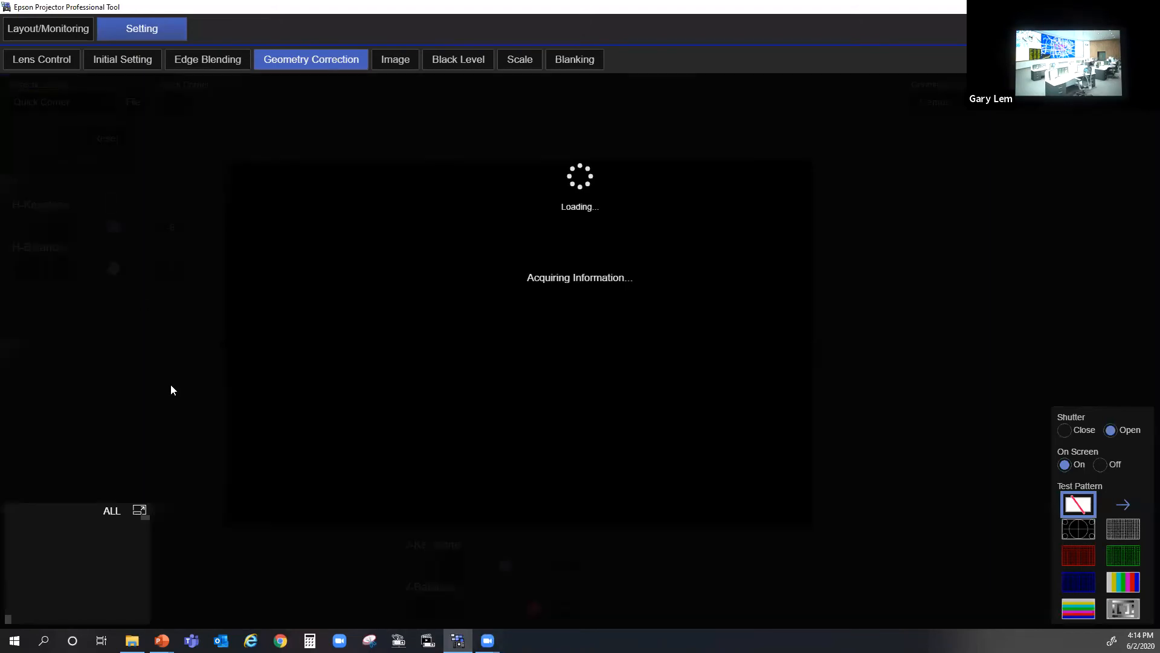
left_click(118, 140)
left_click(436, 346)
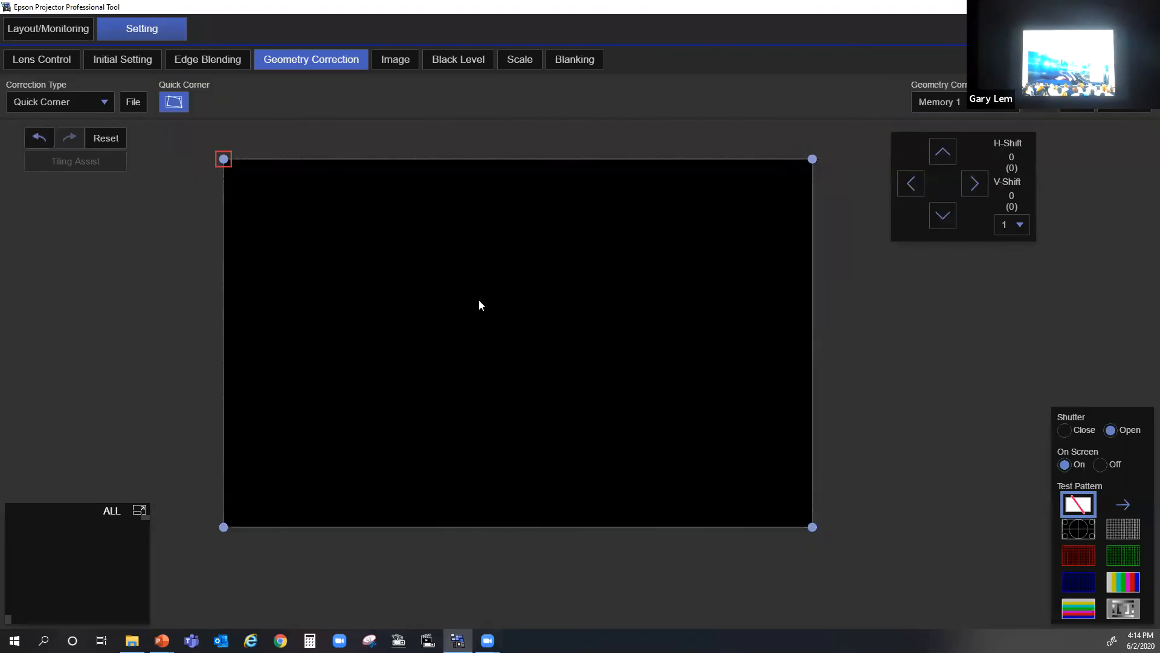
- Move the image's upper-left corner inward to about H-Shift 331 and V-Shift 195, and shift the lower-right corner 30 to the left
left_click_drag(223, 160, 326, 220)
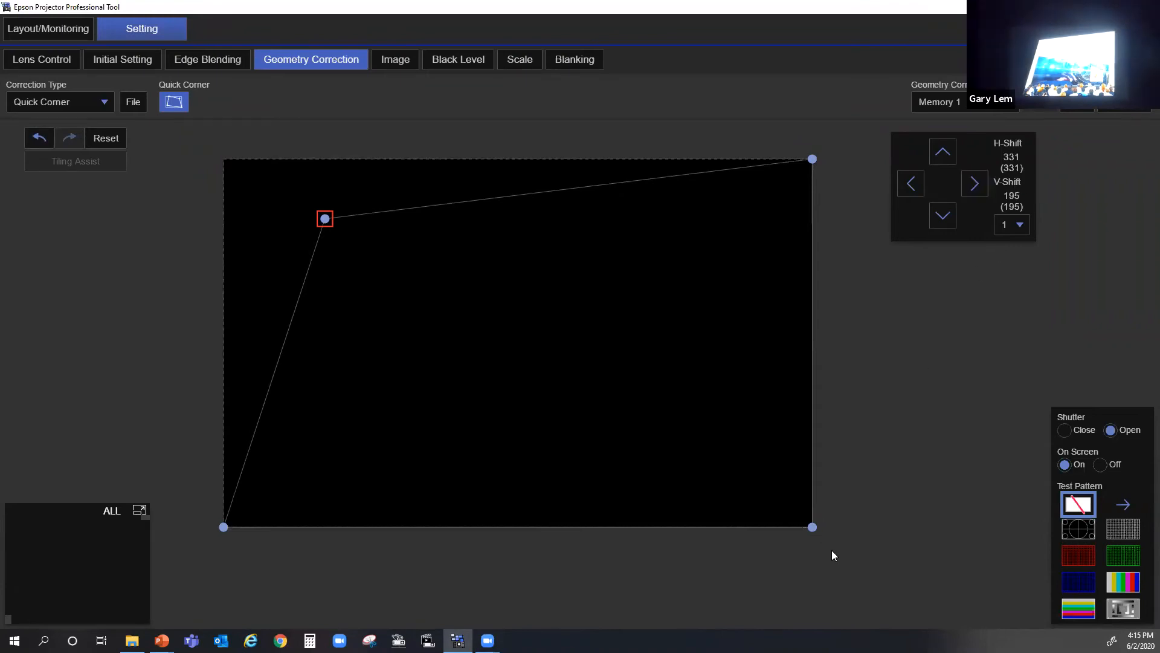
left_click(813, 527)
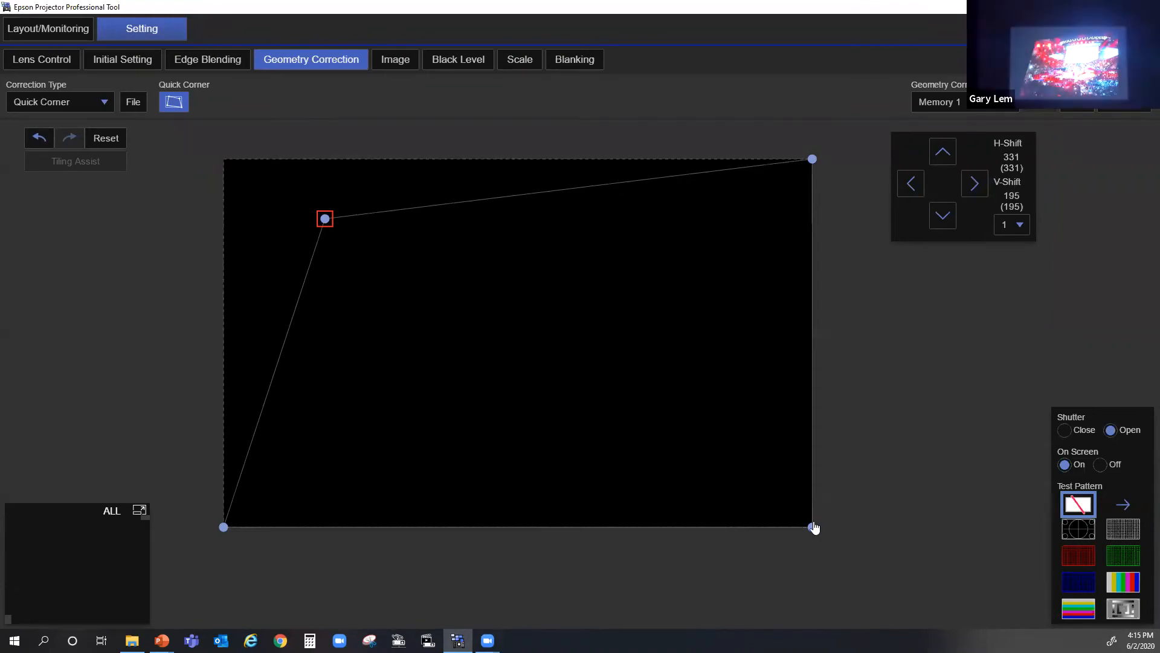
left_click(1024, 225)
left_click(1011, 313)
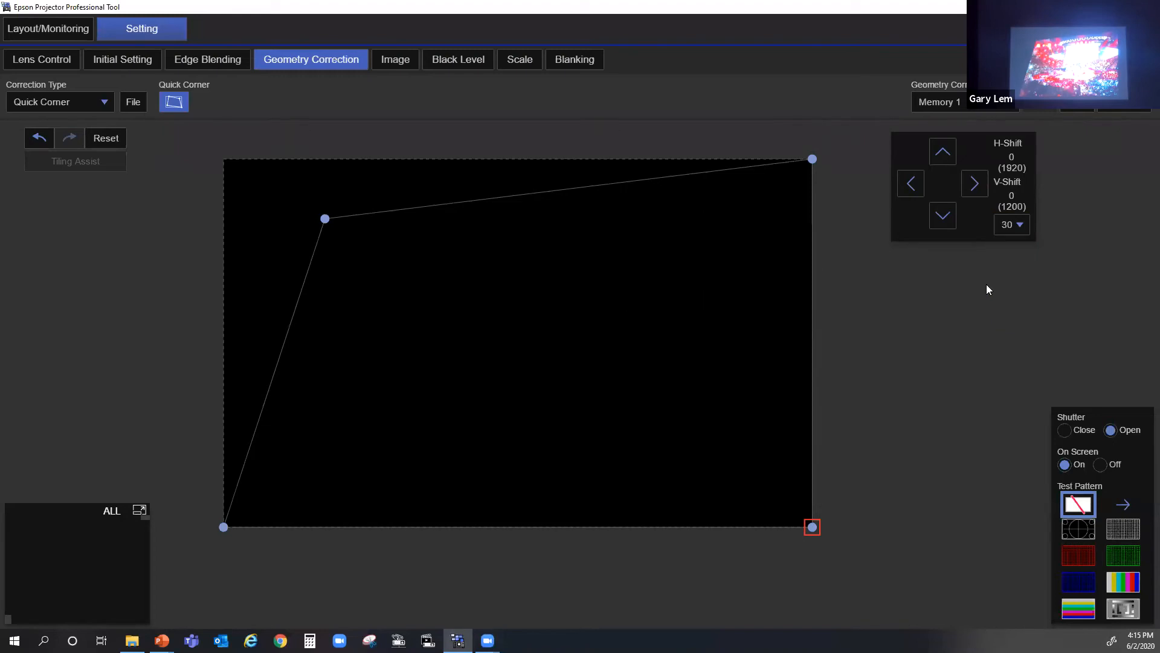
left_click(919, 188)
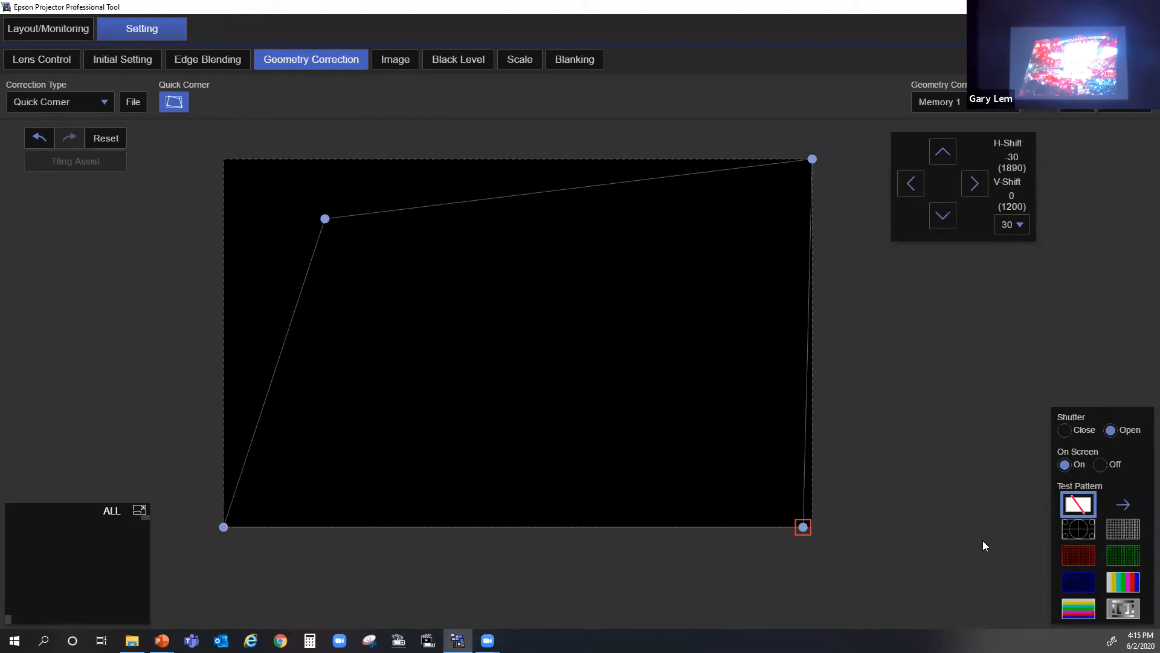
- Export the Quick Corner correction as L1405U_ELPLM08_20200602_QC QC.epgeo in the Epson Projector Professional Tool documents folder
left_click(136, 103)
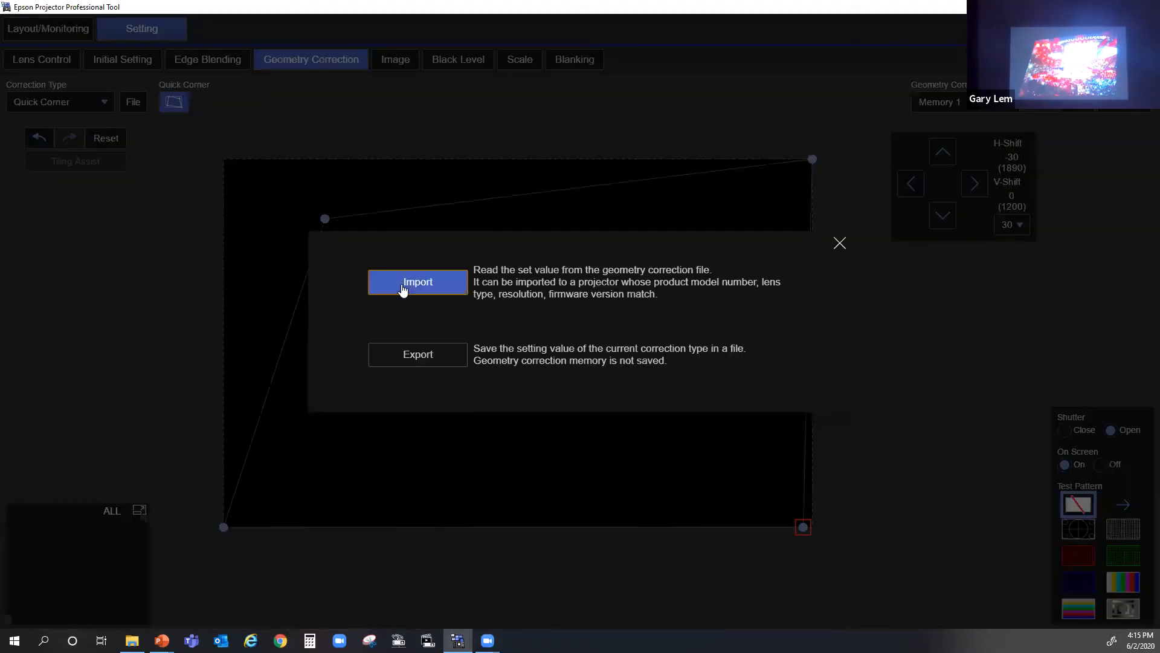
left_click(409, 349)
left_click(409, 349)
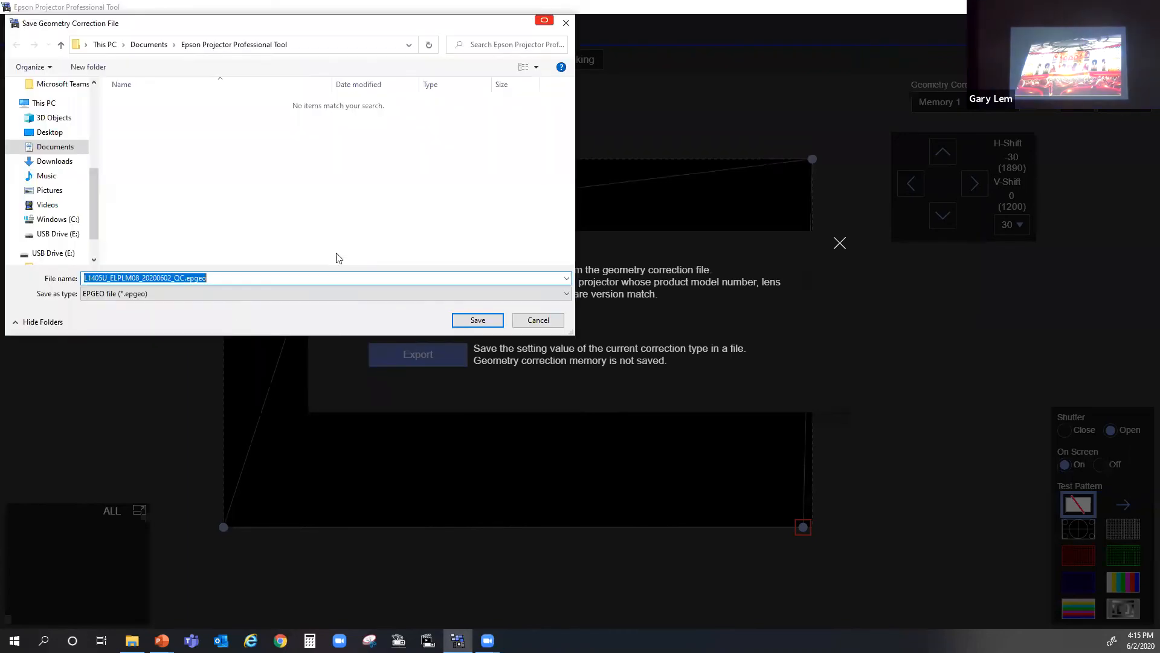
left_click(191, 278)
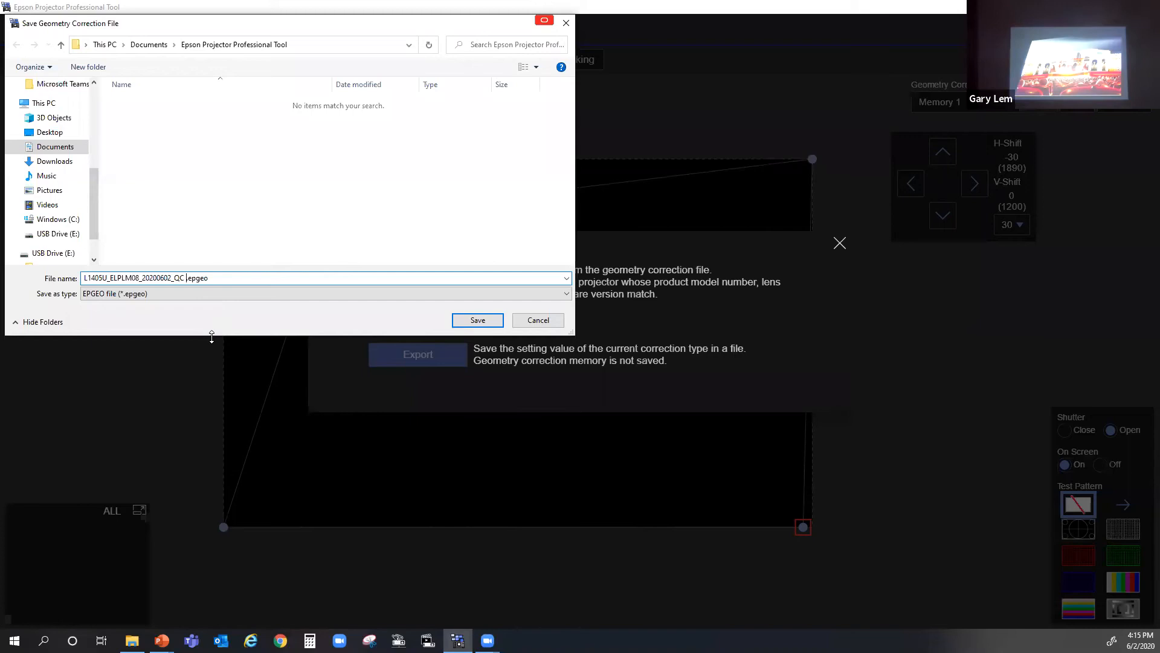
type("QC")
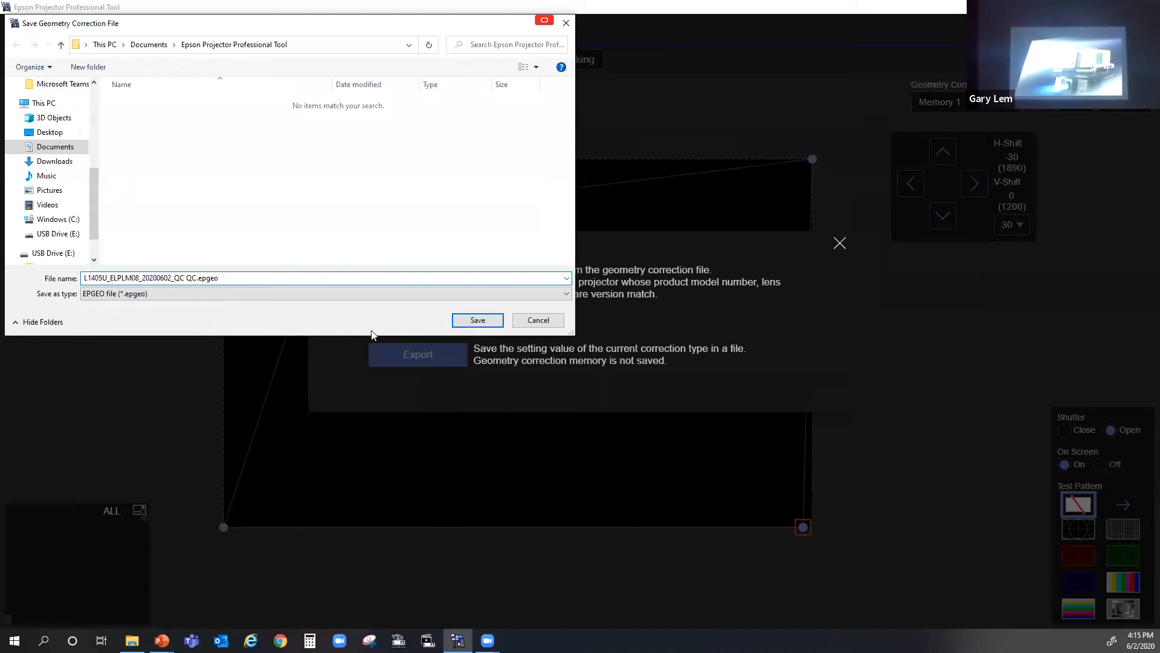
left_click(476, 321)
left_click(561, 350)
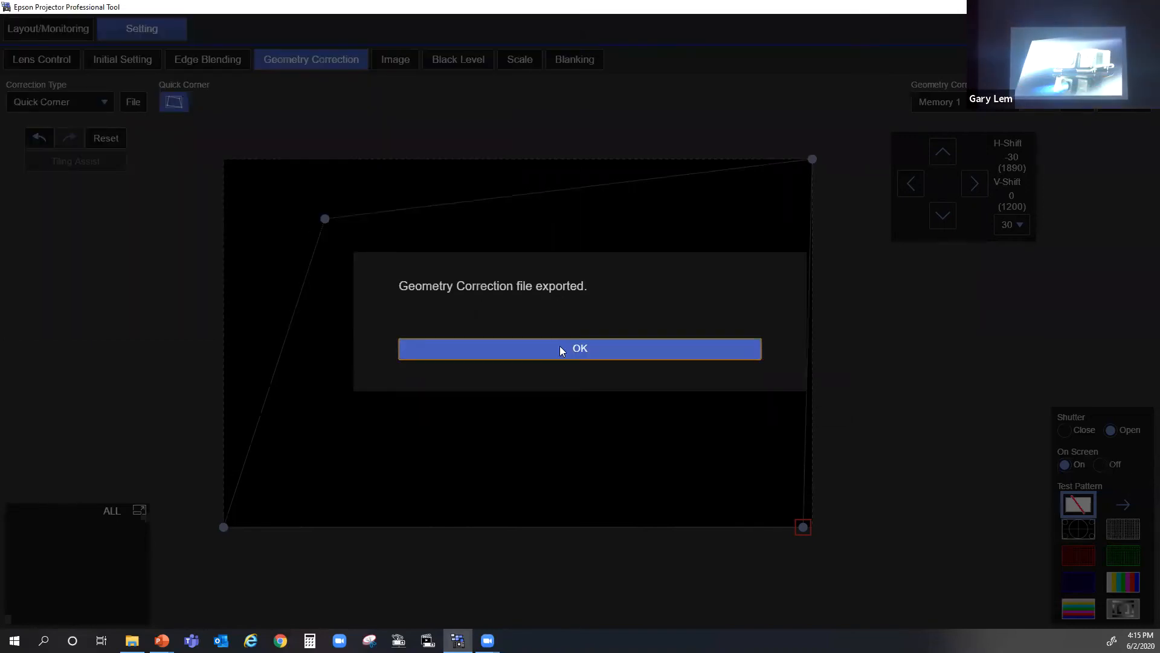
- Reset the current Quick Corner settings and import L1405U_ELPLM08_20200602_QC QC.epgeo, overwriting the projector's correction type
left_click(105, 138)
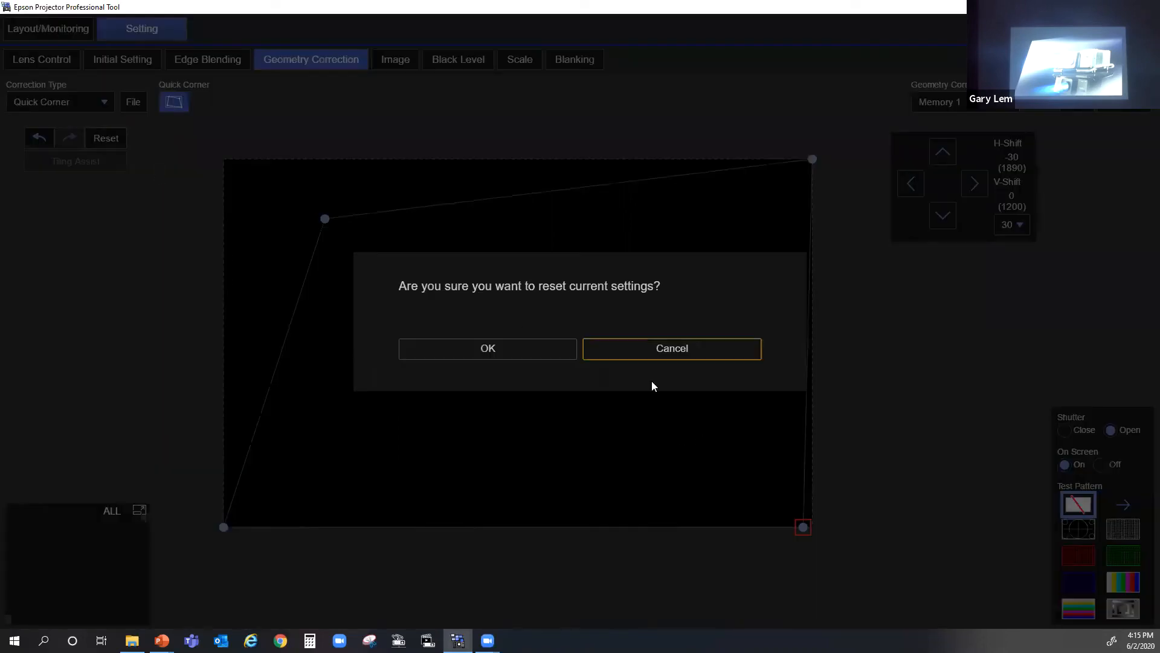
left_click(533, 356)
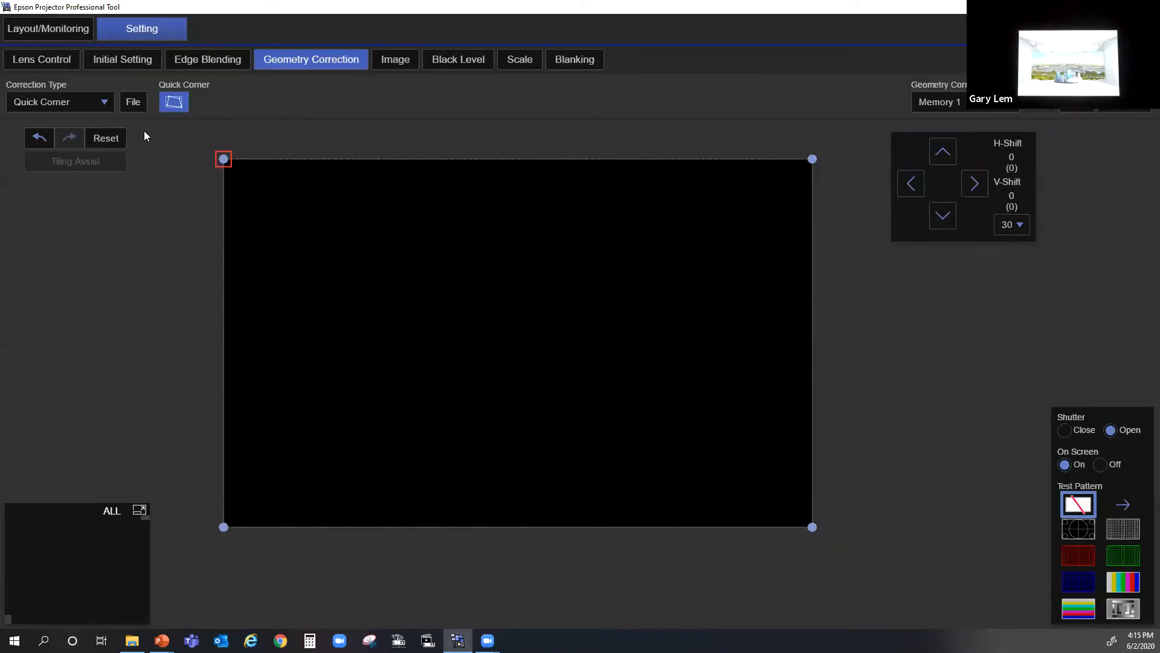
left_click(136, 105)
left_click(423, 284)
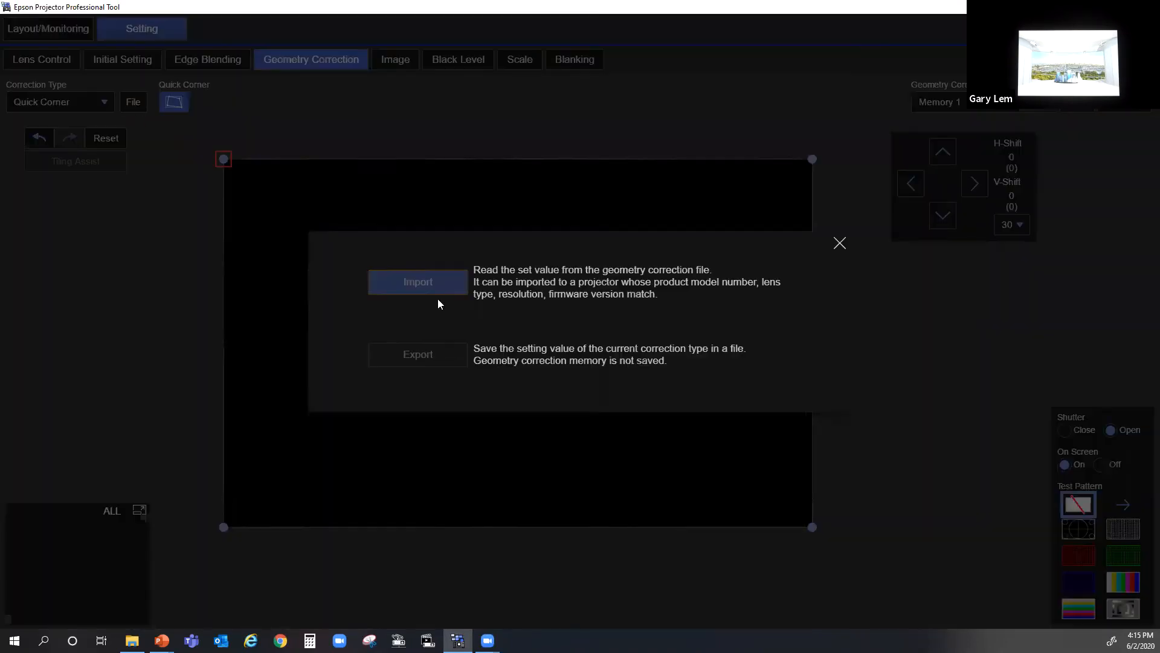
left_click(300, 105)
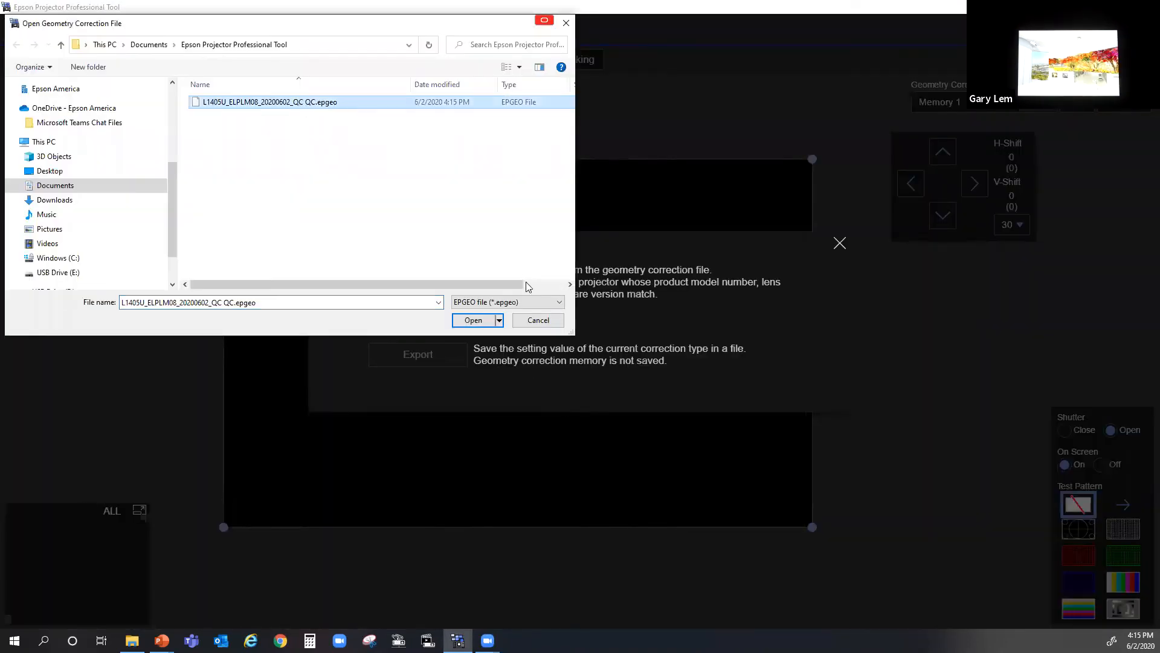
left_click(488, 321)
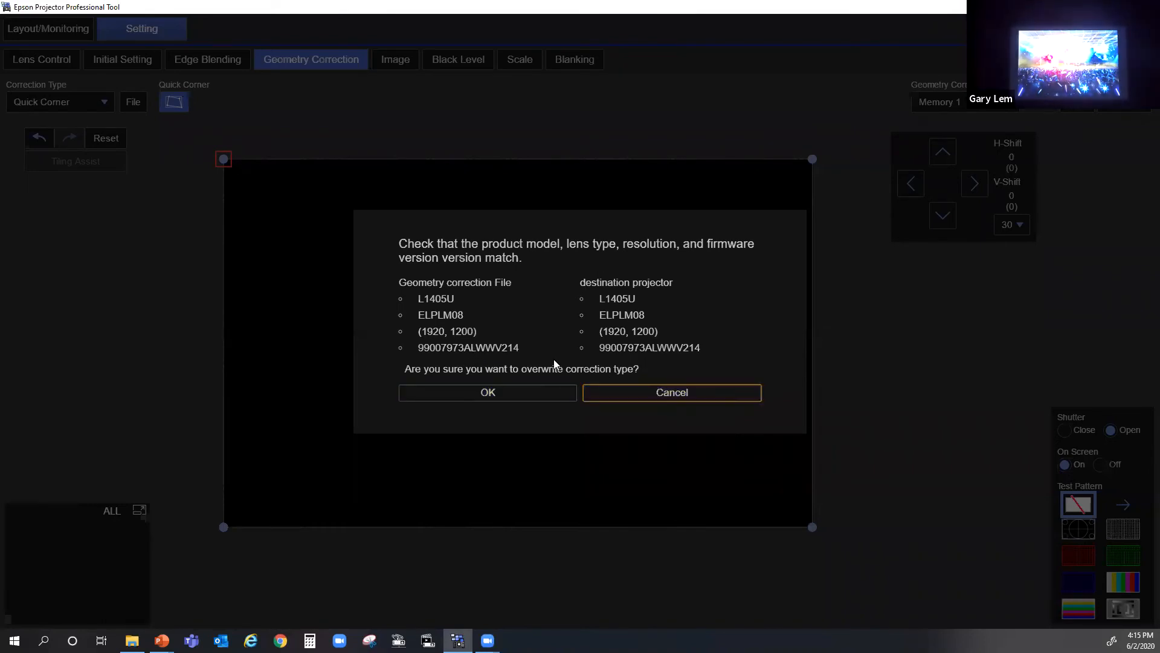
left_click(474, 394)
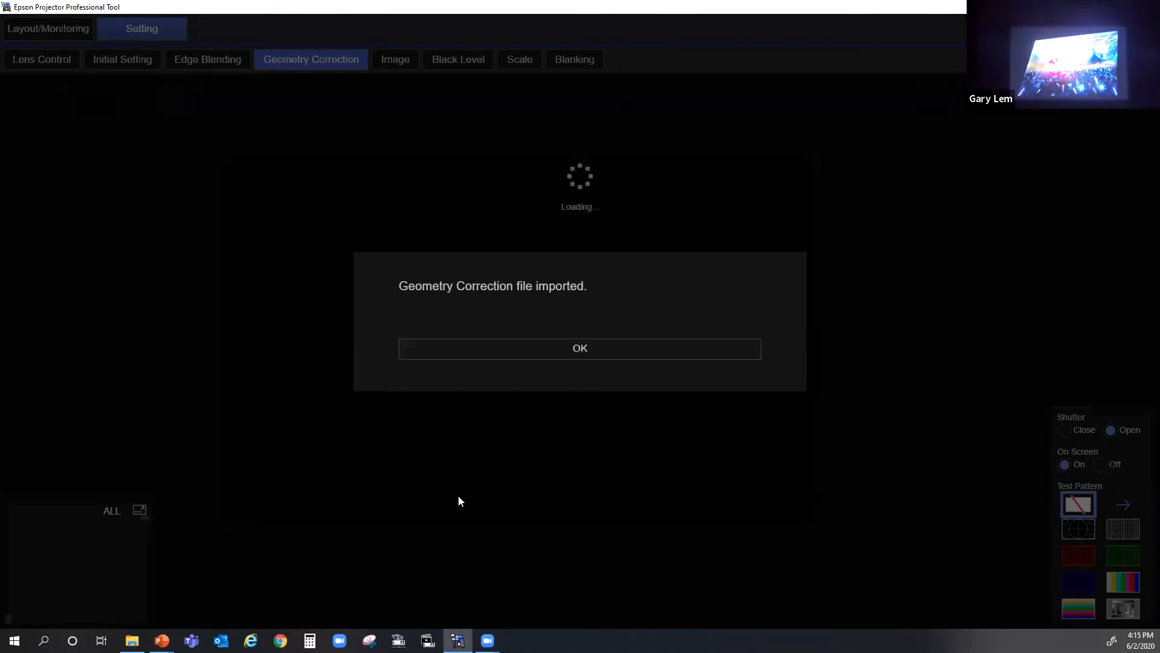
left_click(590, 348)
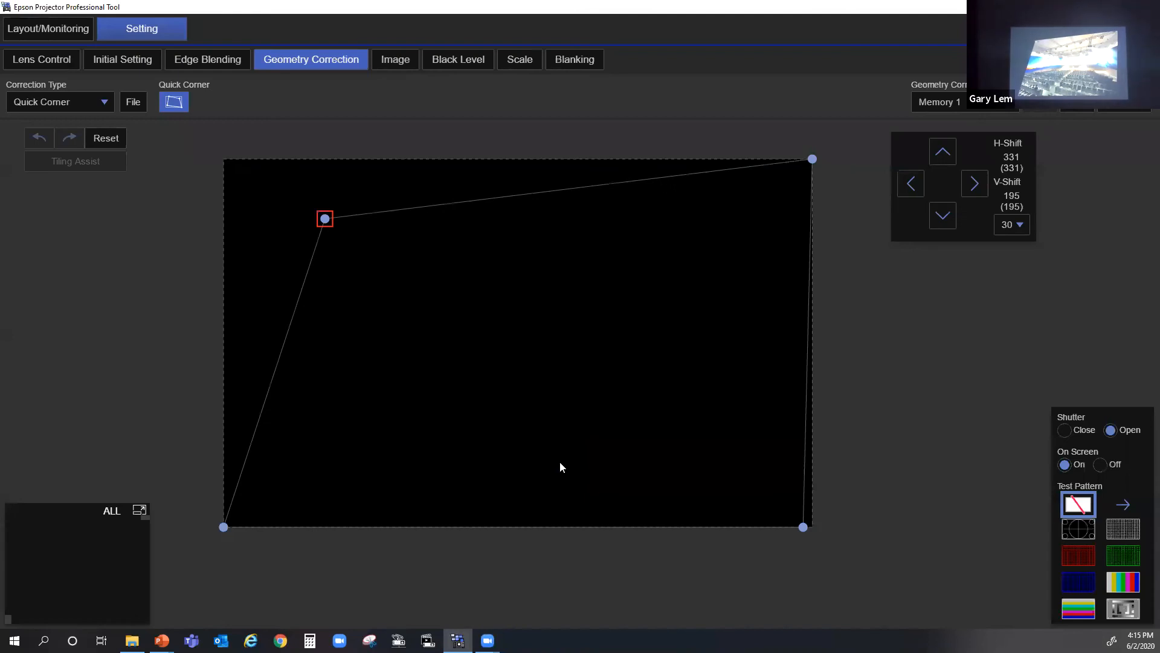
- Change the geometry correction type to Point Correction and step through the 3x3, 5x5 and 9x9 grids to the 17x17 grid
left_click(106, 103)
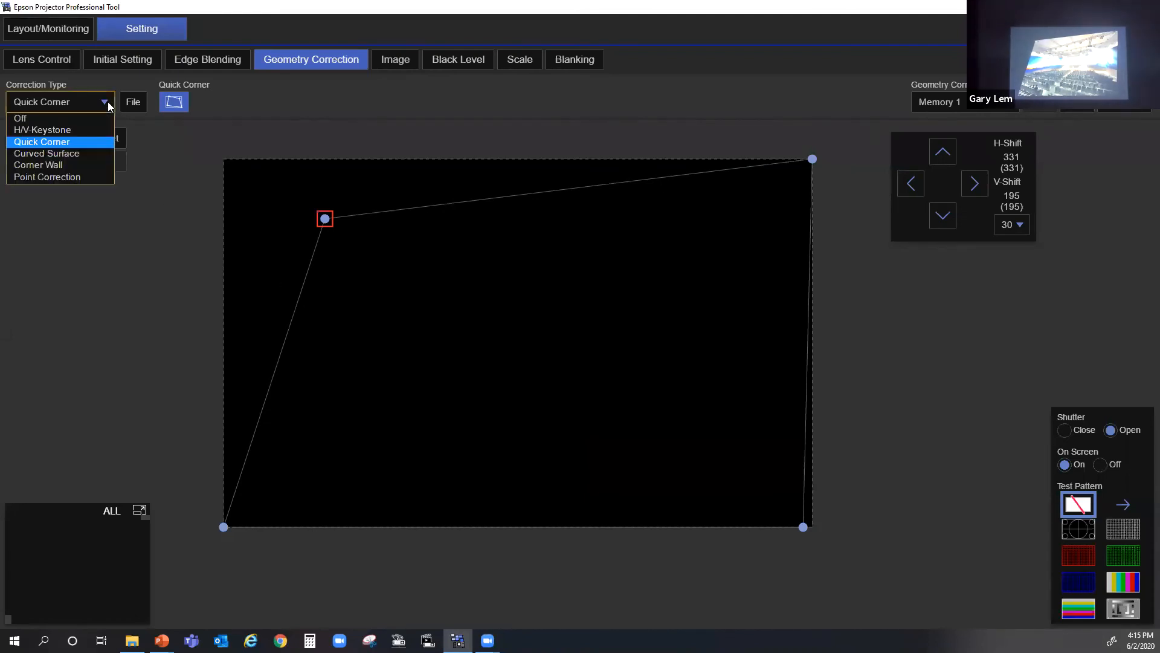
left_click(81, 176)
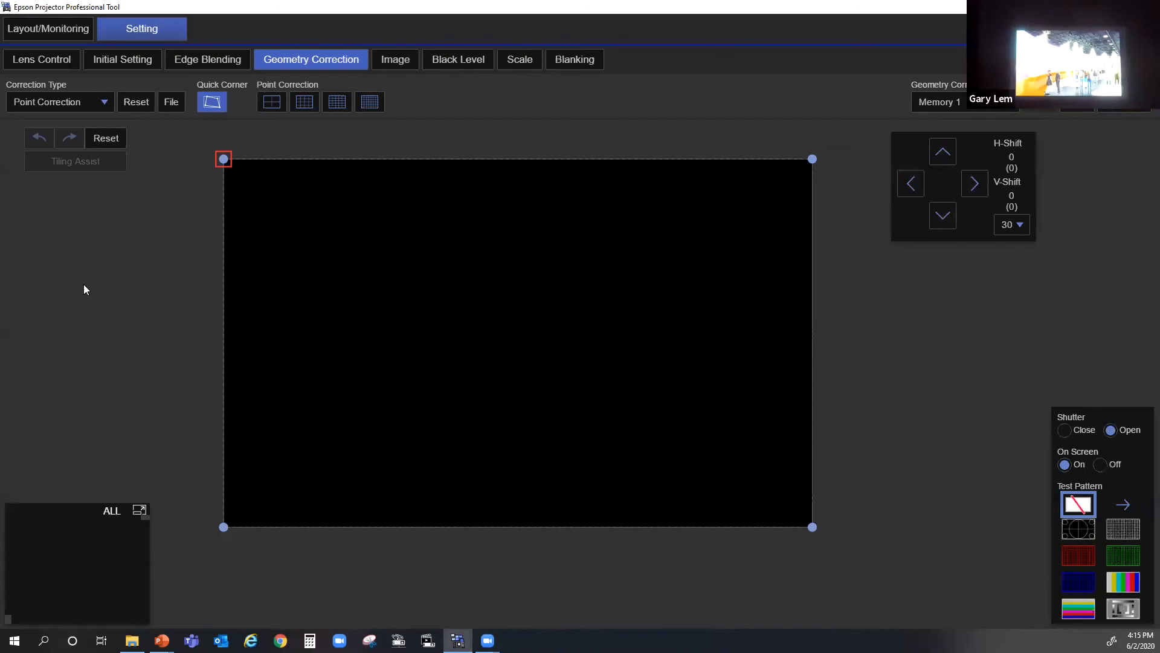
left_click(270, 102)
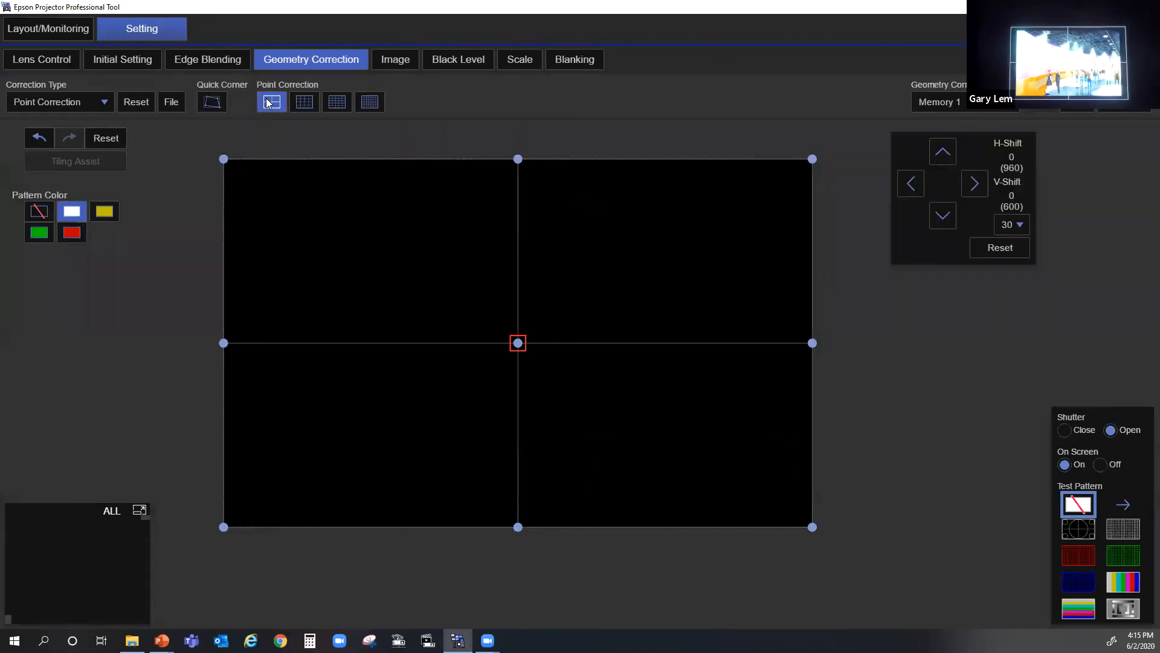
left_click(305, 104)
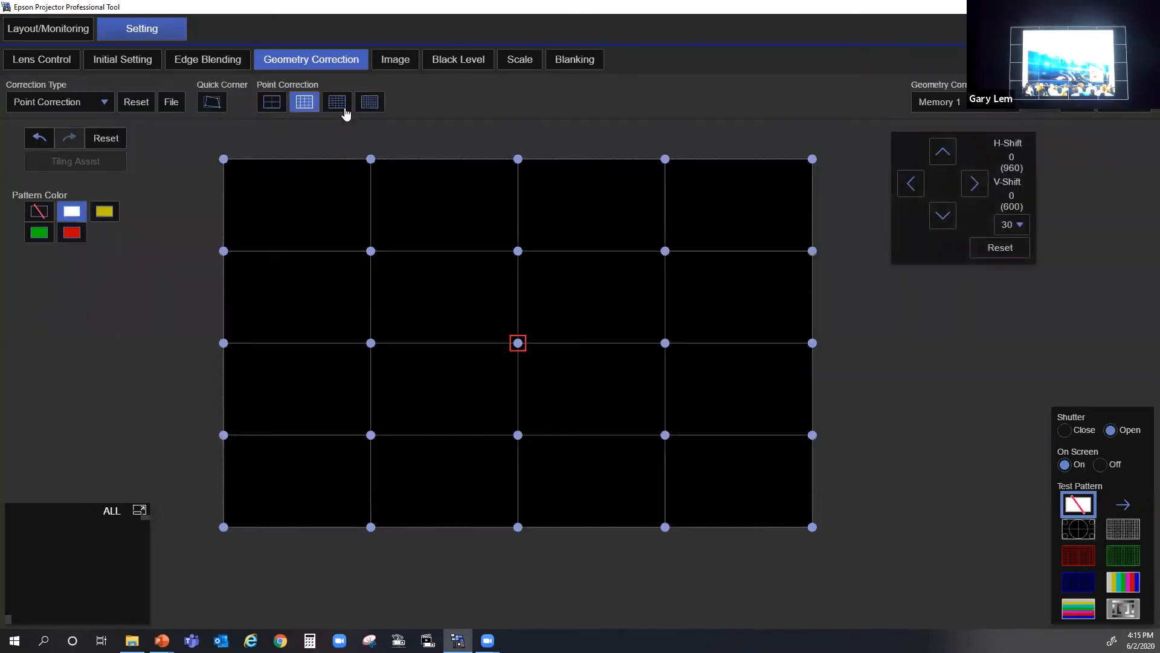
left_click(344, 109)
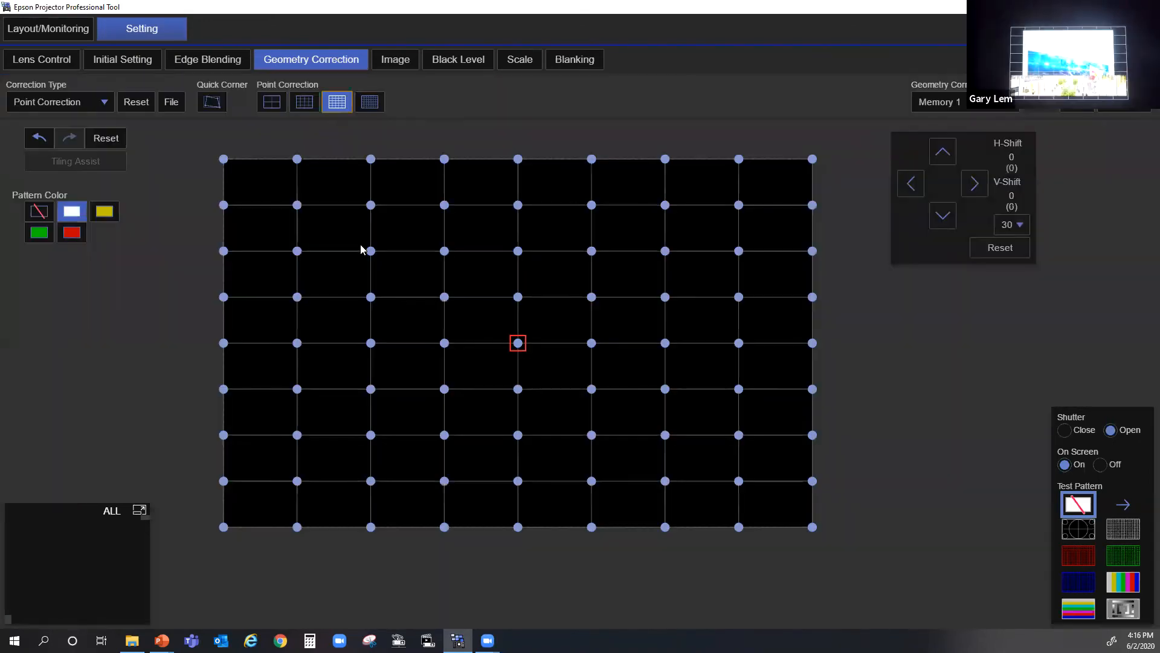
left_click(370, 103)
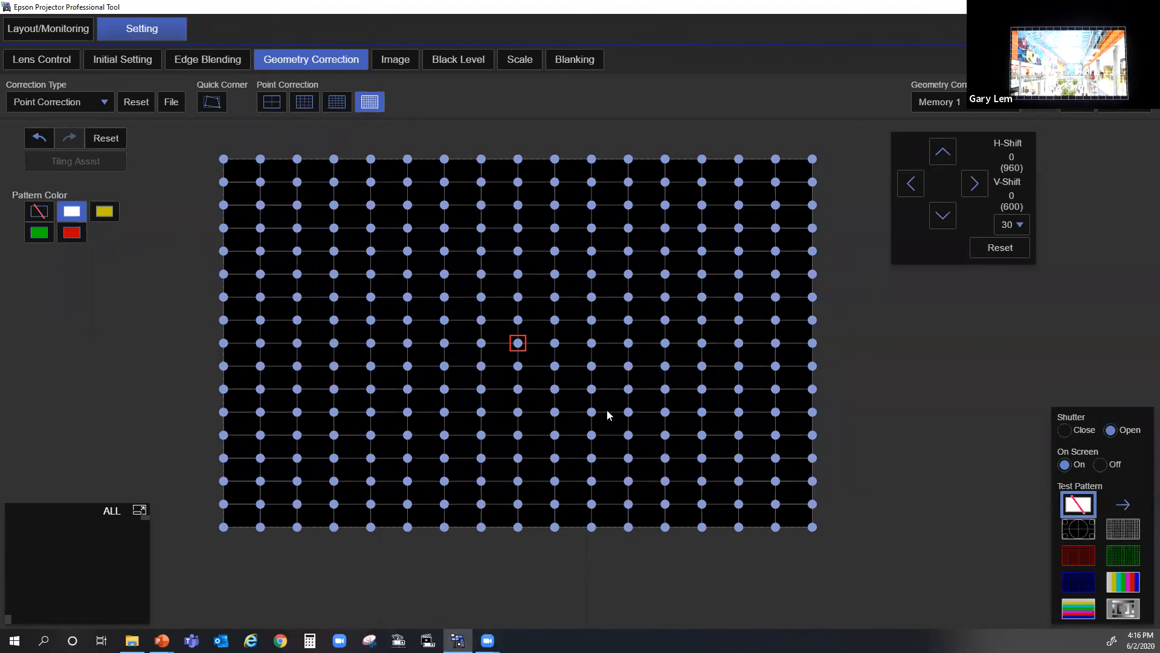
- Shift a grid point in the image's lower-right area by H-Shift 32 and V-Shift 32, and move another point nearer the lower-right corner
left_click_drag(630, 436, 648, 449)
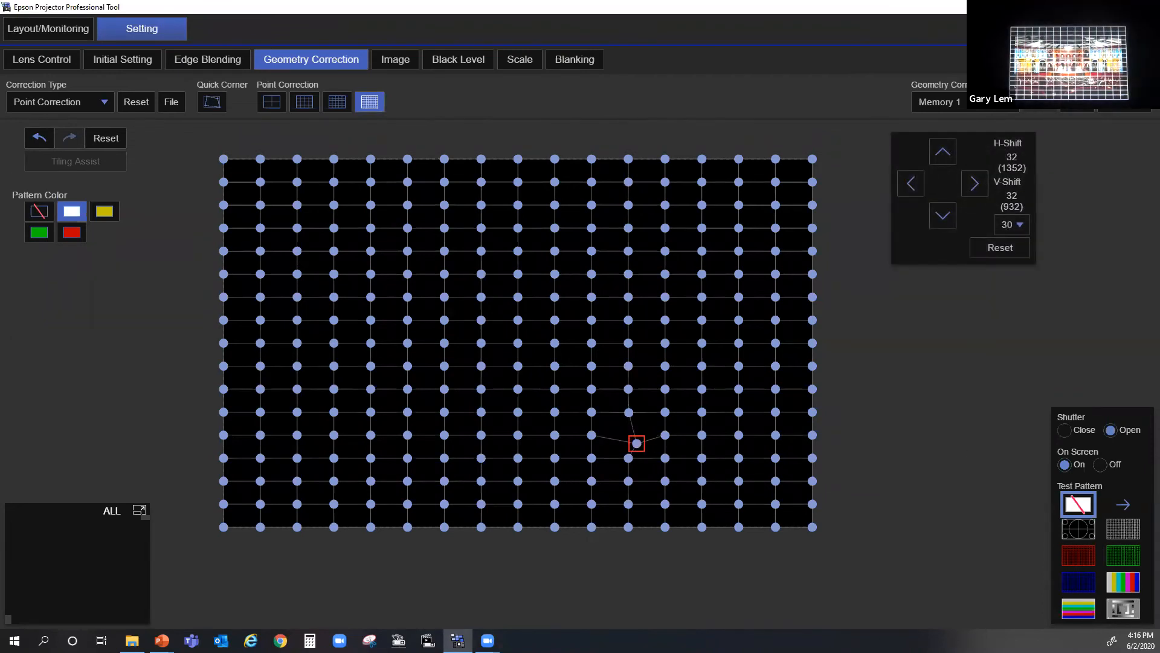
left_click_drag(738, 482, 786, 488)
left_click(777, 459)
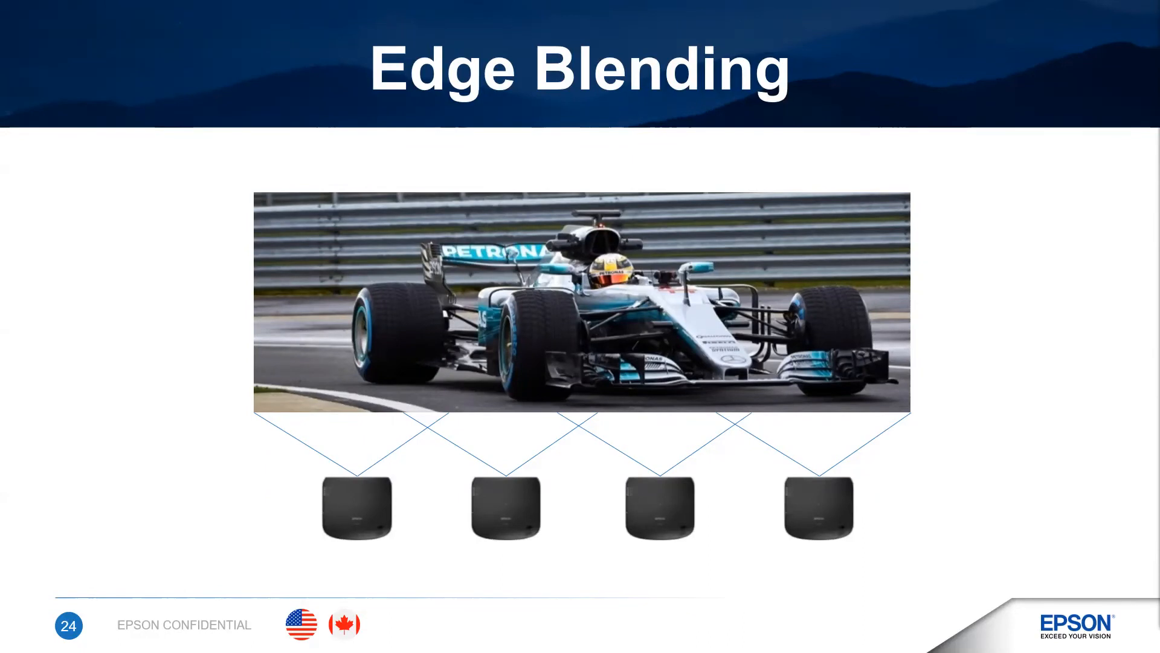
key("Right")
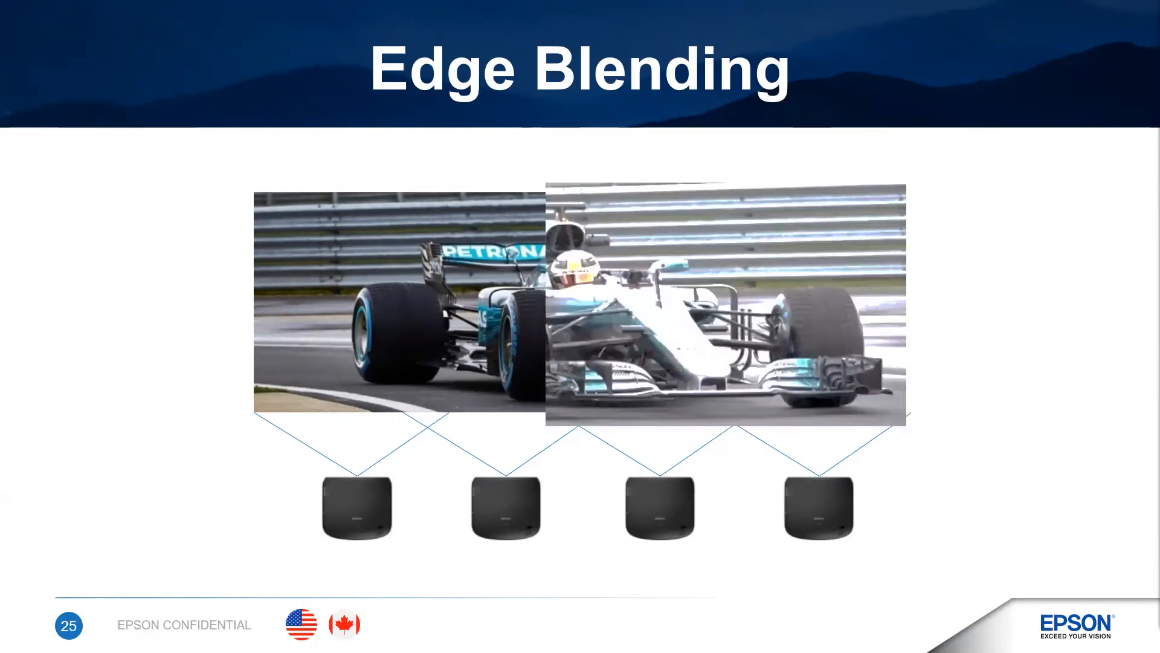